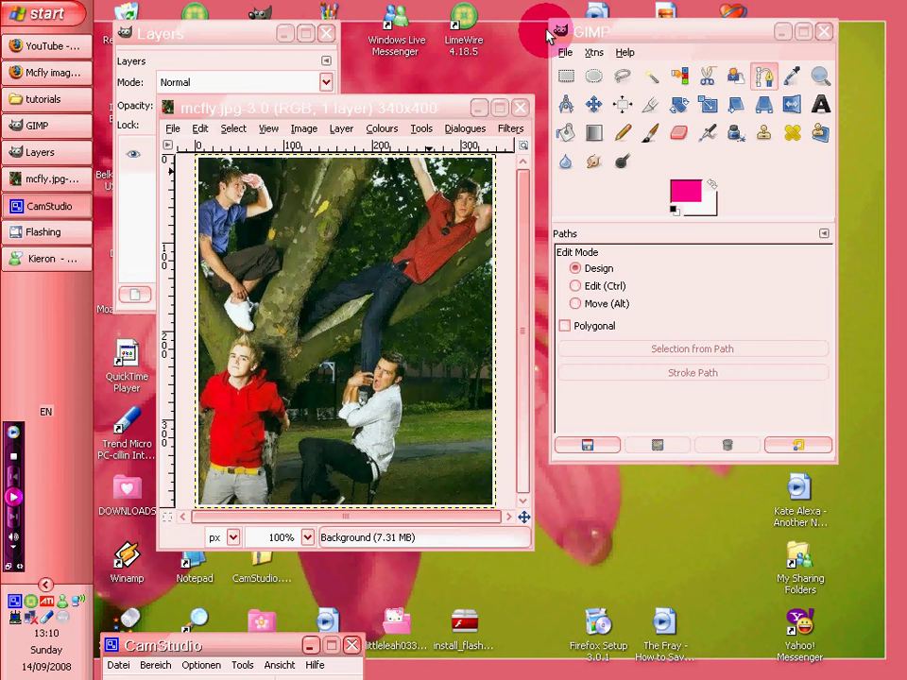
Tint the photo pink in Colour Balance by setting the midtones to Red 100 and Green -100
{"action": "left_click", "coordinate": [414, 115]}
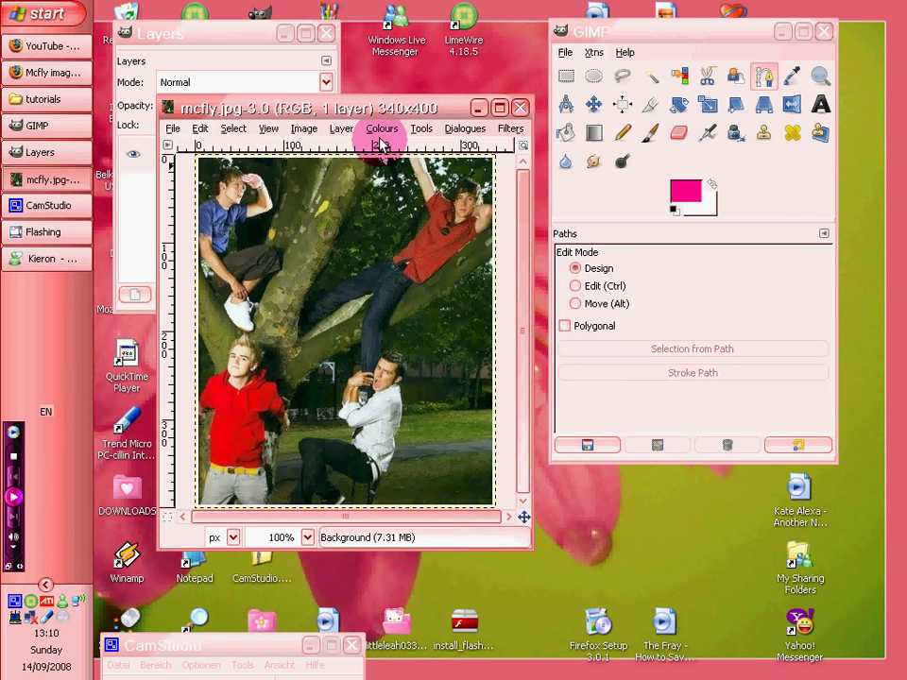
{"action": "left_click", "coordinate": [383, 130]}
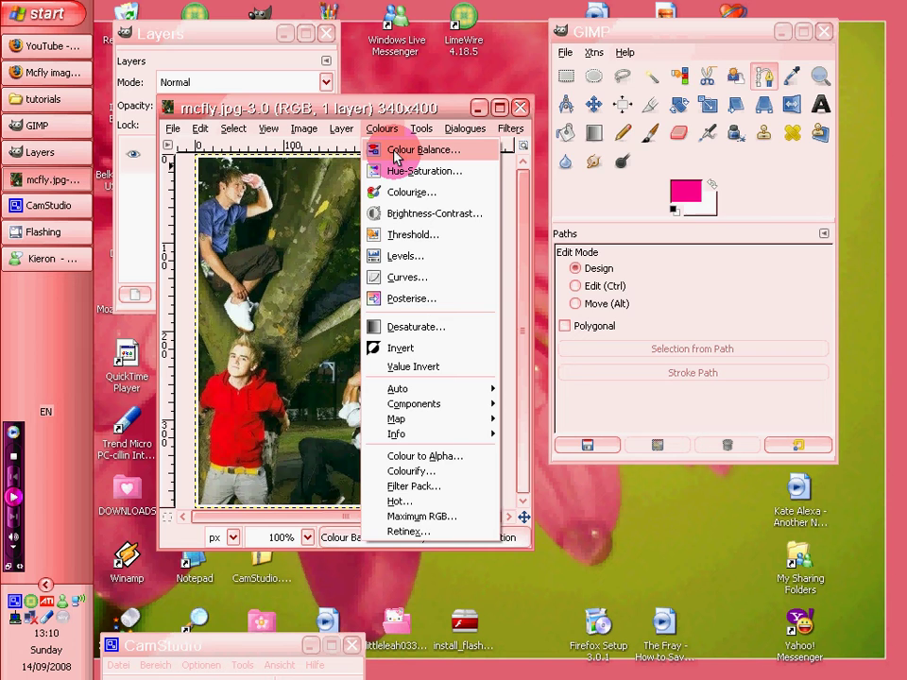
{"action": "left_click", "coordinate": [395, 151]}
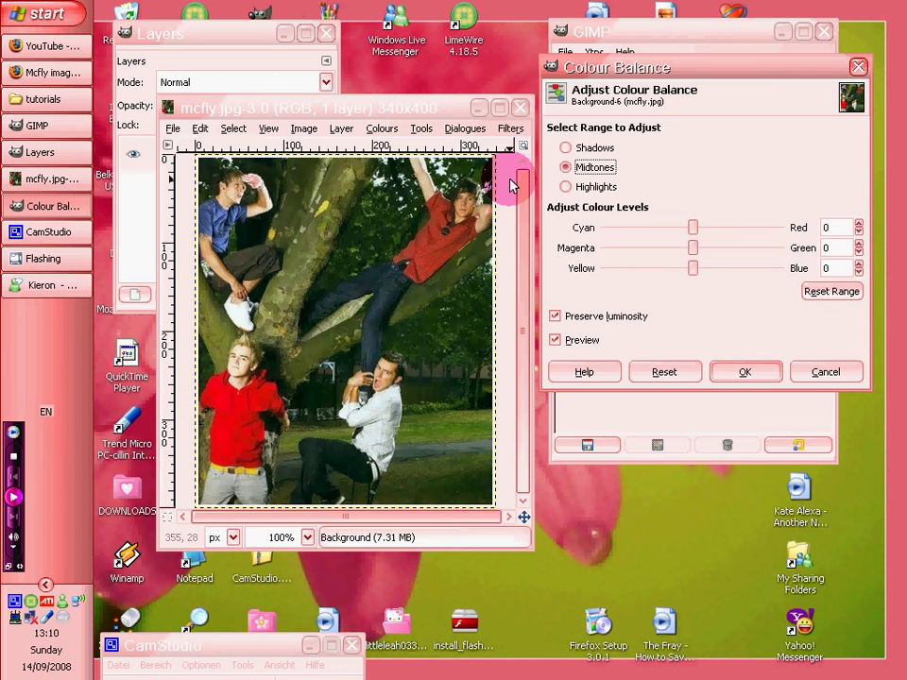
{"action": "left_click_drag", "start_coordinate": [694, 229], "coordinate": [769, 225]}
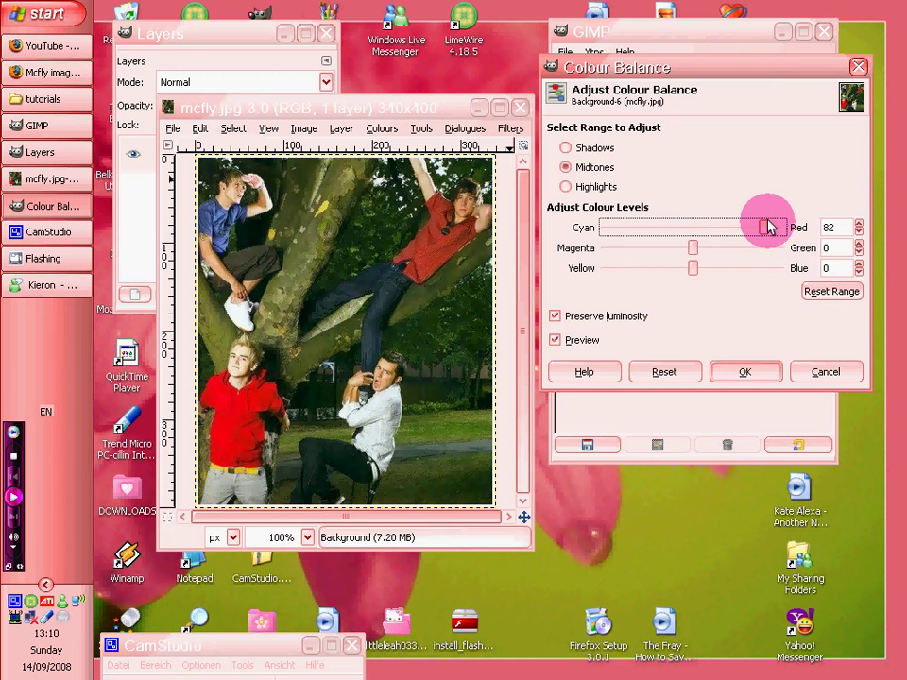
{"action": "left_click", "coordinate": [695, 249]}
{"action": "left_click_drag", "start_coordinate": [693, 254], "coordinate": [462, 262]}
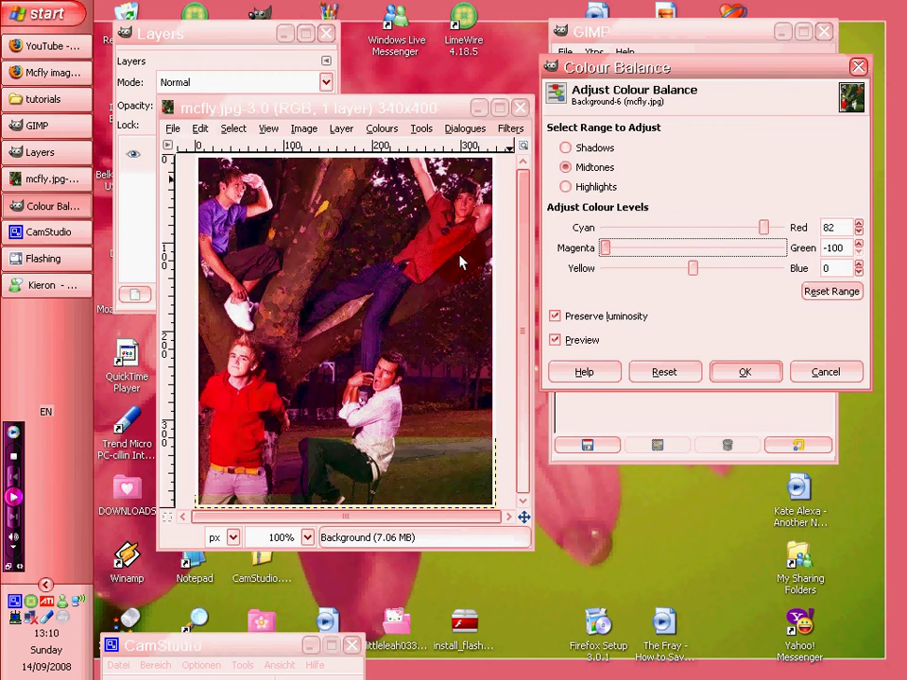
{"action": "left_click_drag", "start_coordinate": [753, 234], "coordinate": [809, 228]}
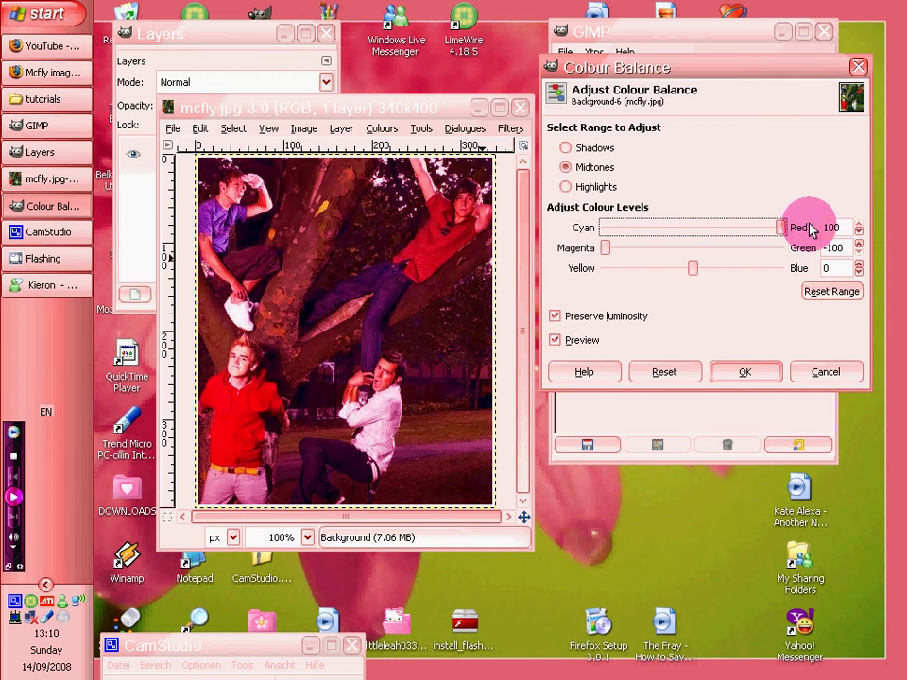
Apply the pink colour balance and add a new transparent layer
{"action": "left_click", "coordinate": [736, 374]}
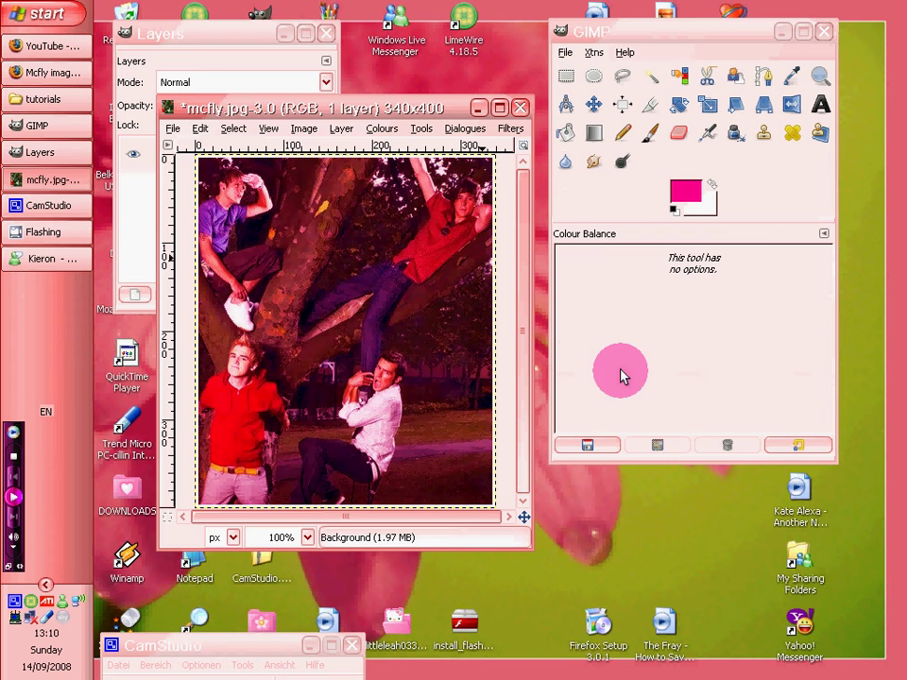
{"action": "left_click", "coordinate": [151, 32]}
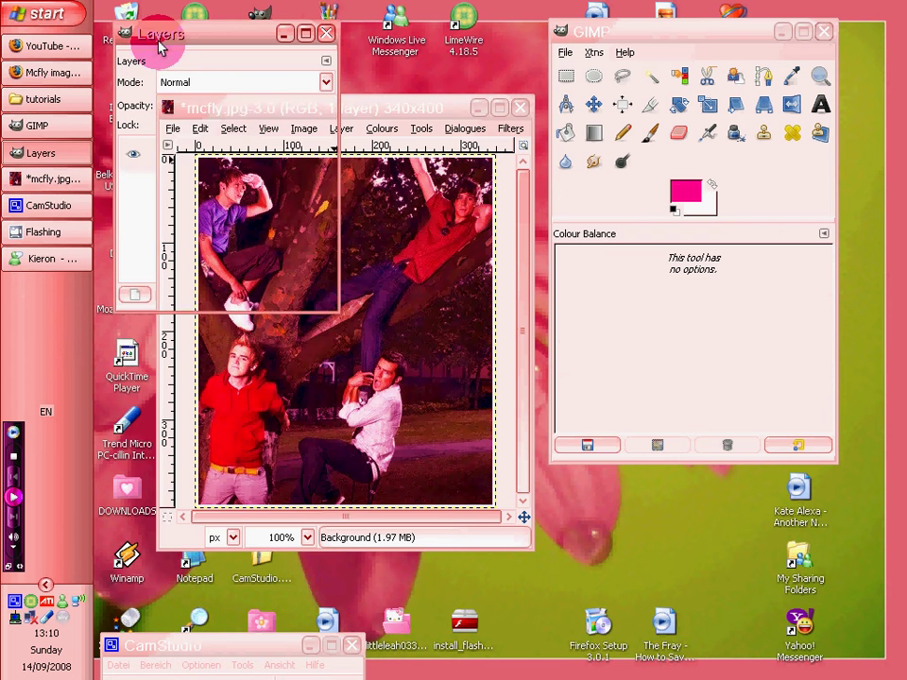
{"action": "right_click", "coordinate": [218, 152]}
{"action": "left_click", "coordinate": [257, 183]}
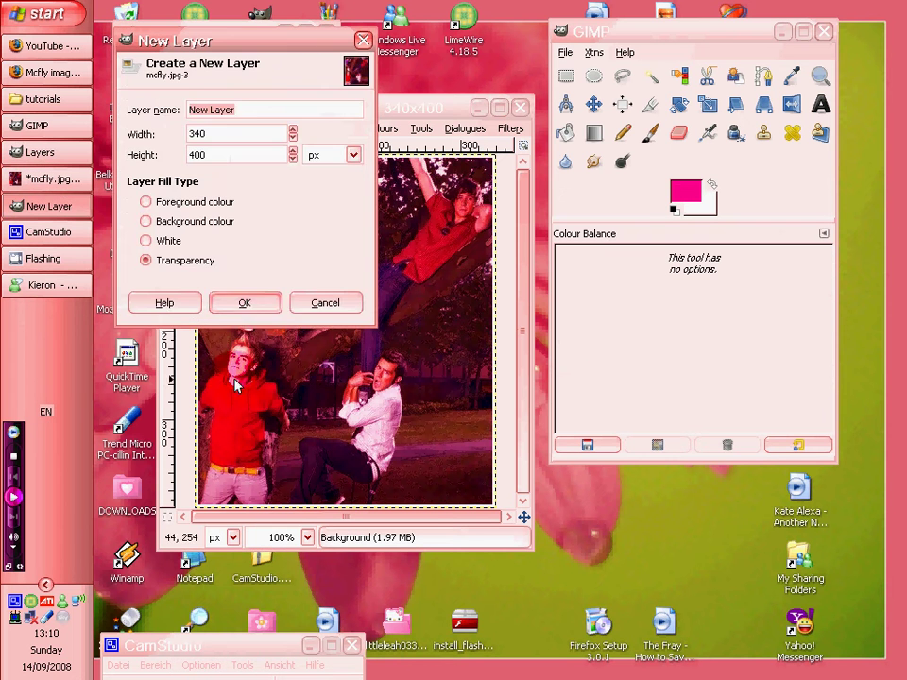
{"action": "left_click", "coordinate": [269, 303]}
Copy an 80 × 81 px box around the lower-left man's head
{"action": "left_click", "coordinate": [430, 110]}
{"action": "left_click", "coordinate": [567, 78]}
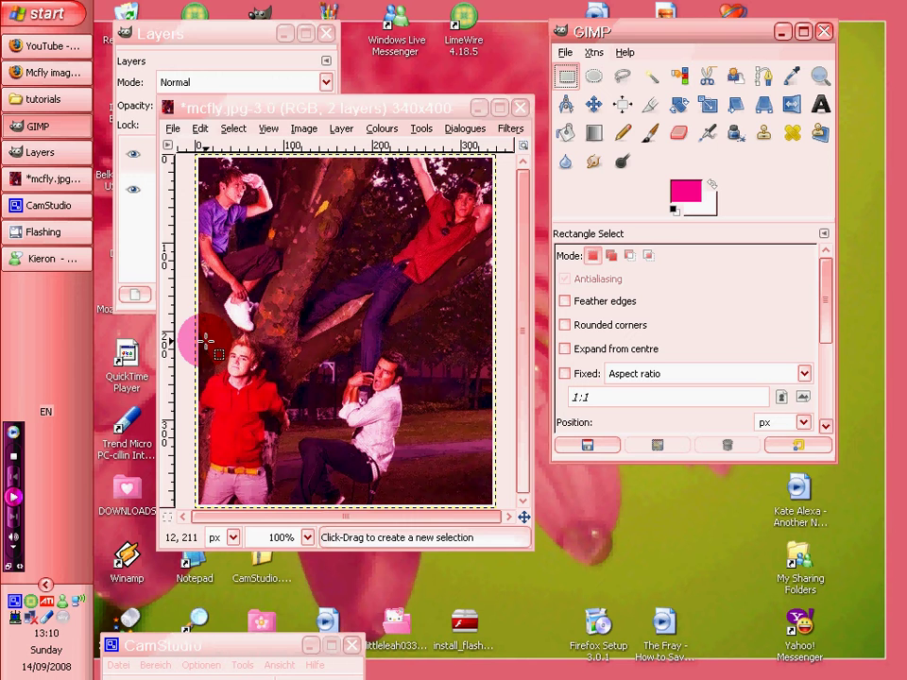
{"action": "left_click_drag", "start_coordinate": [210, 331], "coordinate": [281, 403]}
{"action": "right_click", "coordinate": [253, 383]}
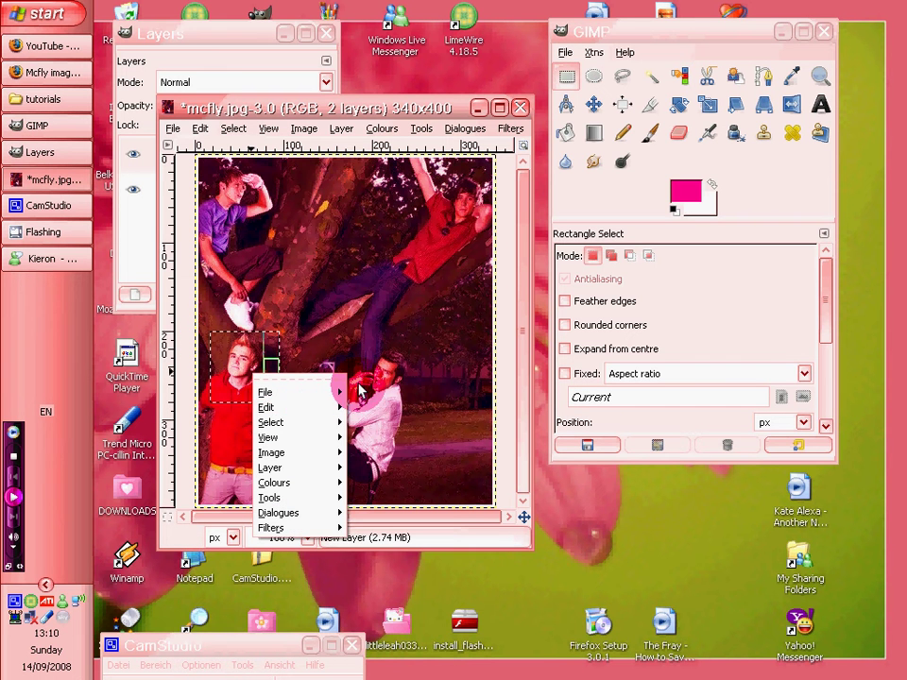
{"action": "mouse_move", "coordinate": [288, 406]}
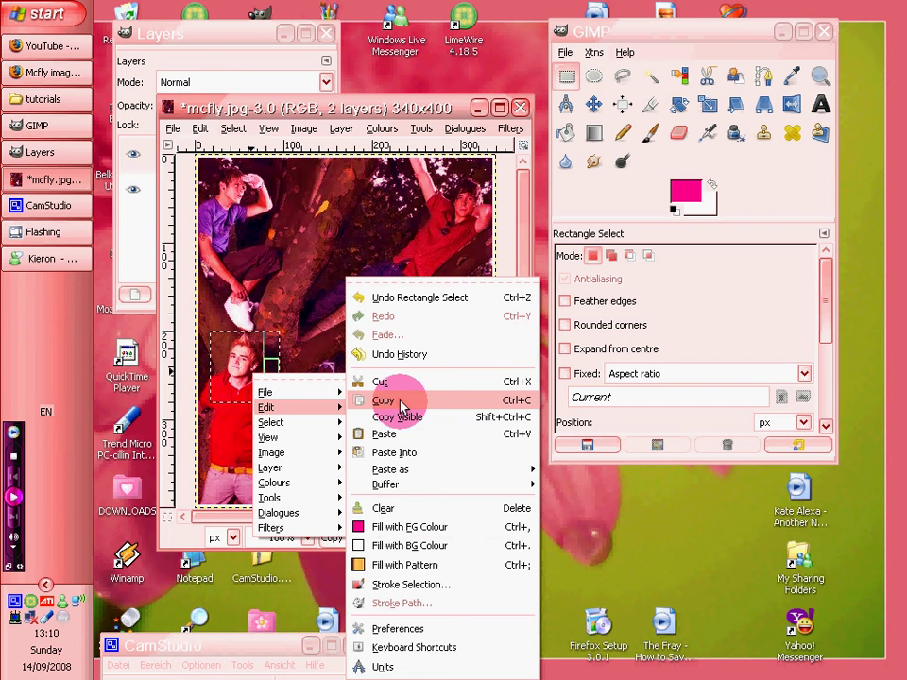
{"action": "left_click", "coordinate": [401, 405]}
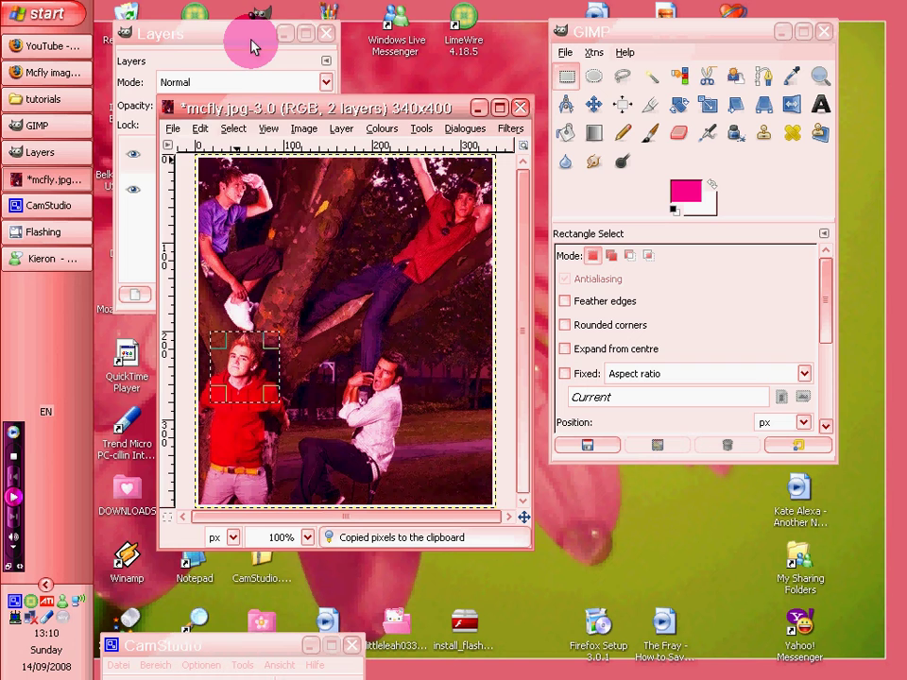
Make the Background layer active again without changing its properties
{"action": "left_click", "coordinate": [238, 167]}
{"action": "double_click", "coordinate": [170, 191]}
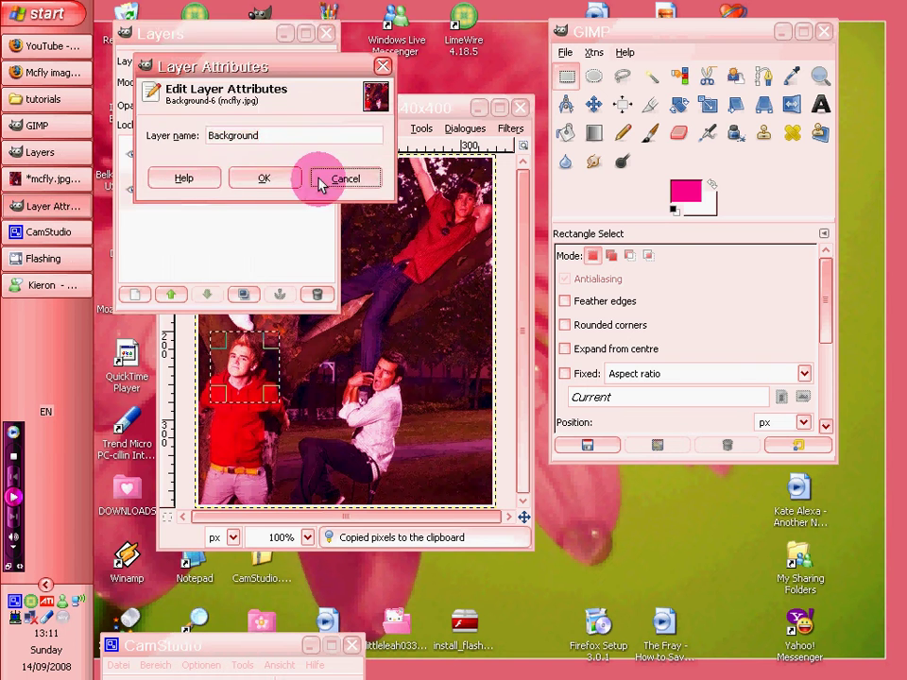
{"action": "left_click", "coordinate": [319, 176]}
{"action": "left_click", "coordinate": [364, 109]}
{"action": "right_click", "coordinate": [246, 372]}
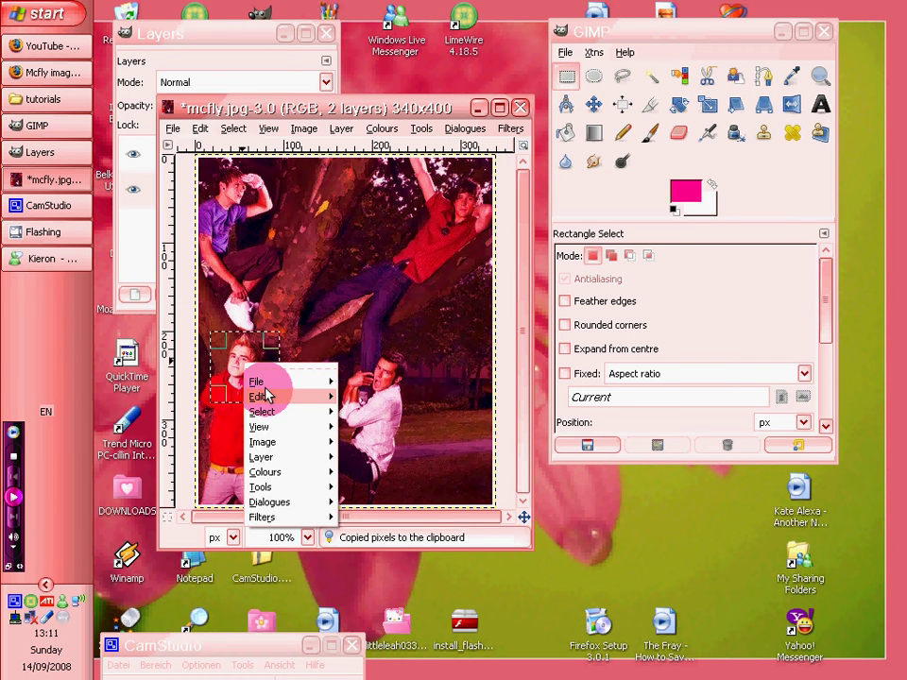
Paste the copied head onto New Layer and move it to the photo's lower-right corner
{"action": "mouse_move", "coordinate": [269, 400]}
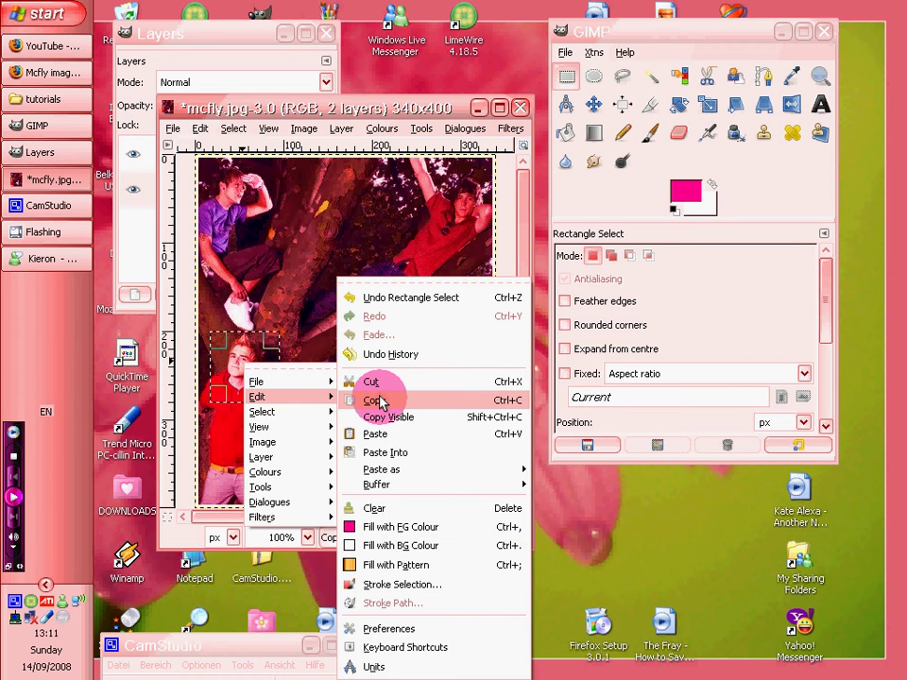
{"action": "left_click", "coordinate": [380, 401]}
{"action": "left_click", "coordinate": [137, 34]}
{"action": "left_click", "coordinate": [193, 162]}
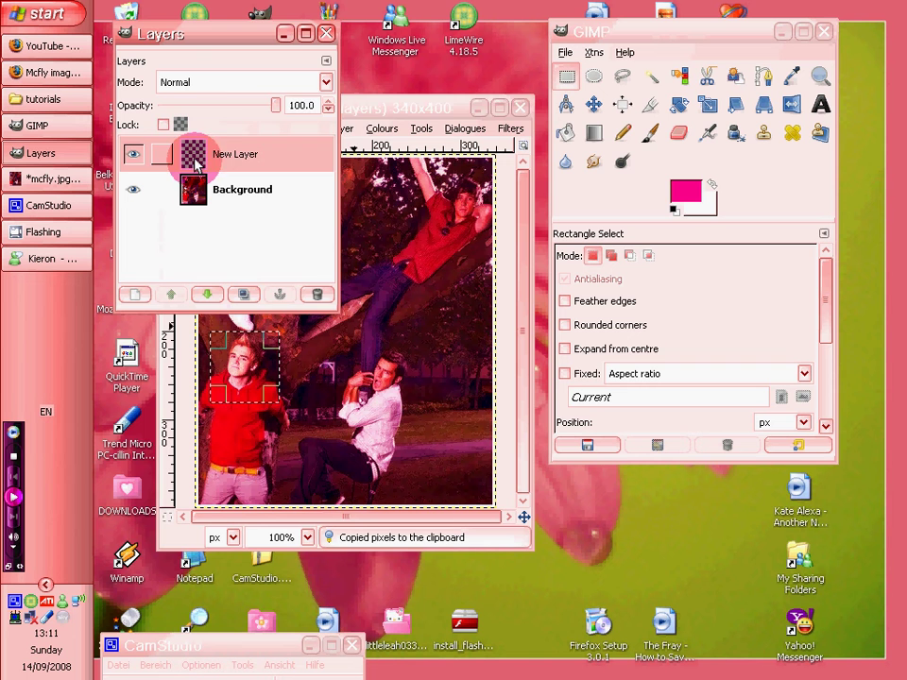
{"action": "left_click", "coordinate": [354, 112]}
{"action": "key", "text": "ctrl+v"}
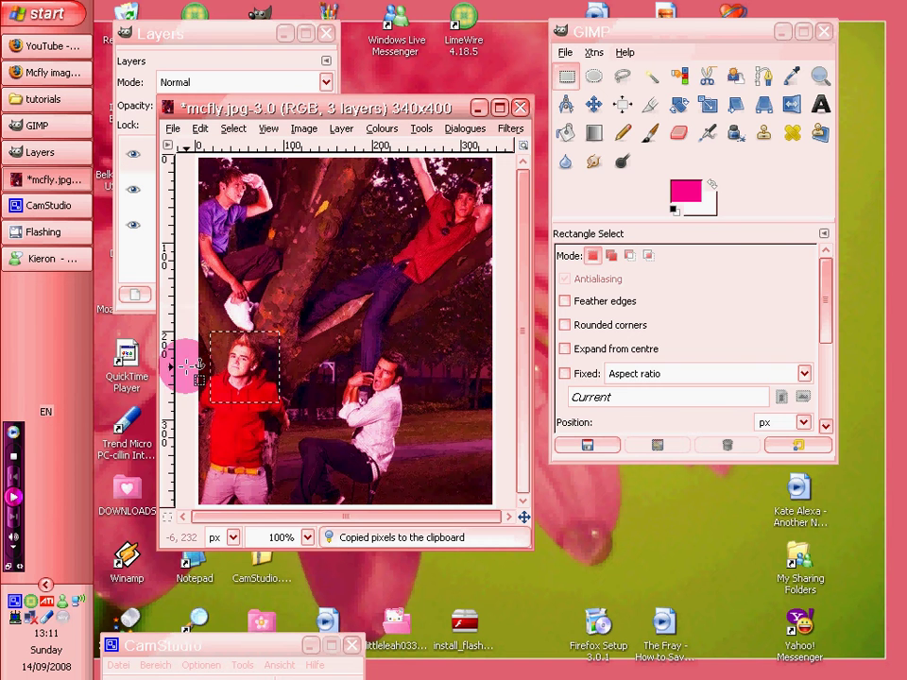
{"action": "left_click_drag", "start_coordinate": [237, 363], "coordinate": [444, 464]}
{"action": "left_click", "coordinate": [567, 76]}
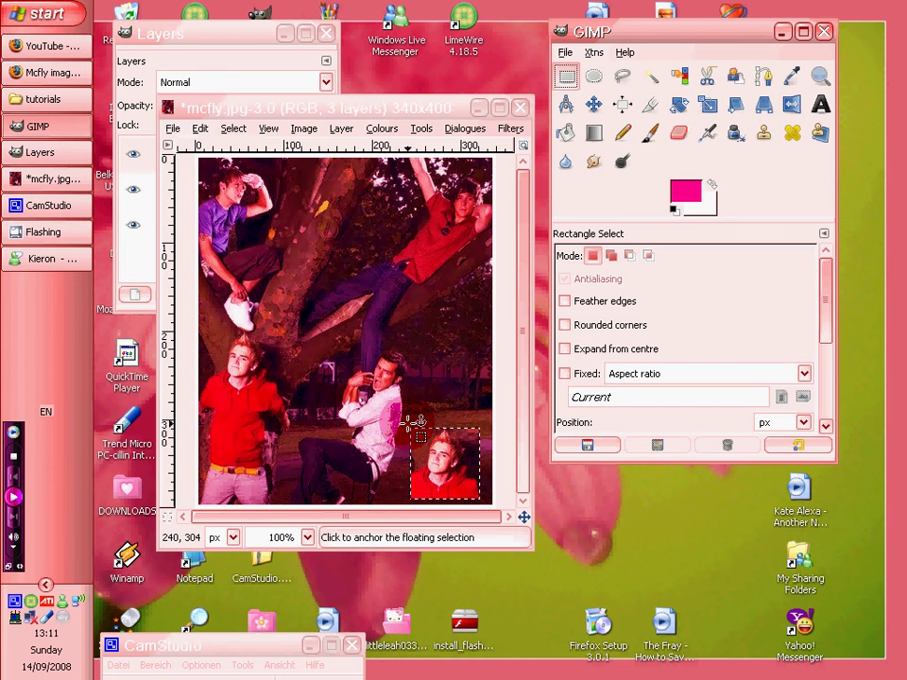
Undo a stray pink brush stroke over the standing man's shirt
{"action": "left_click_drag", "start_coordinate": [409, 421], "coordinate": [391, 401]}
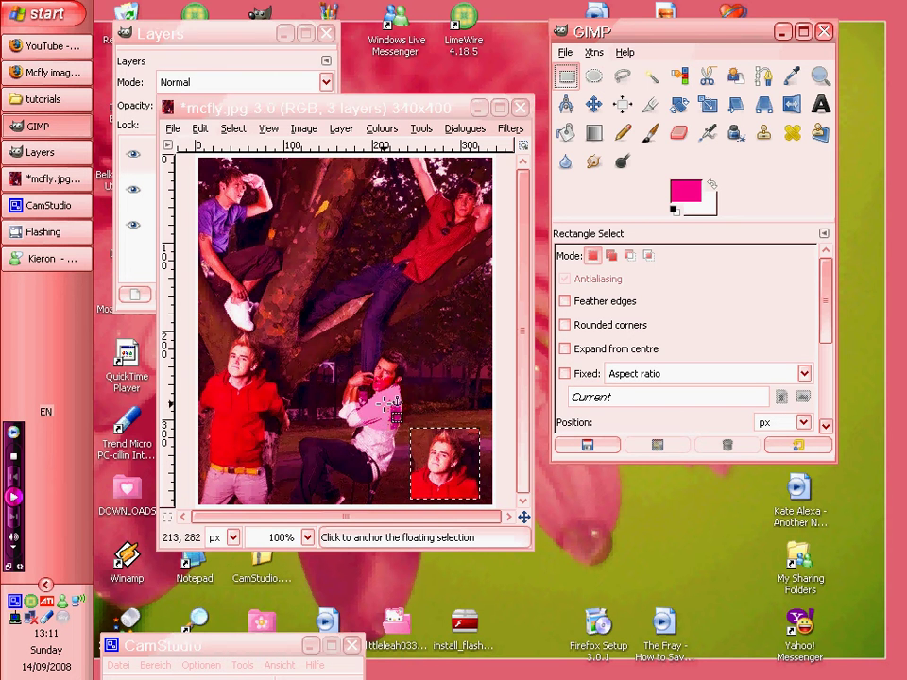
{"action": "key", "text": "ctrl+z"}
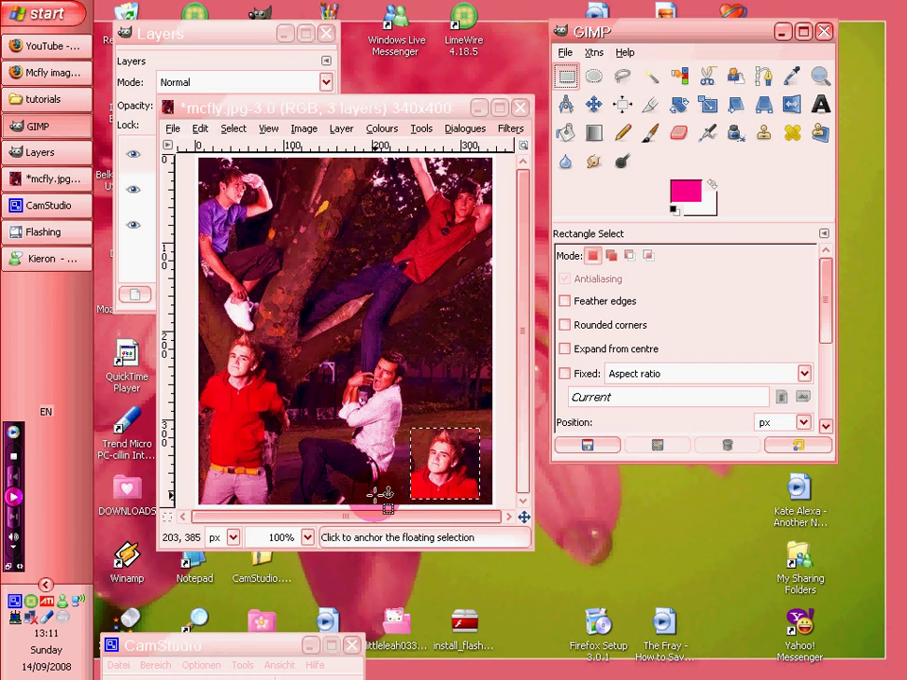
{"action": "left_click", "coordinate": [118, 665]}
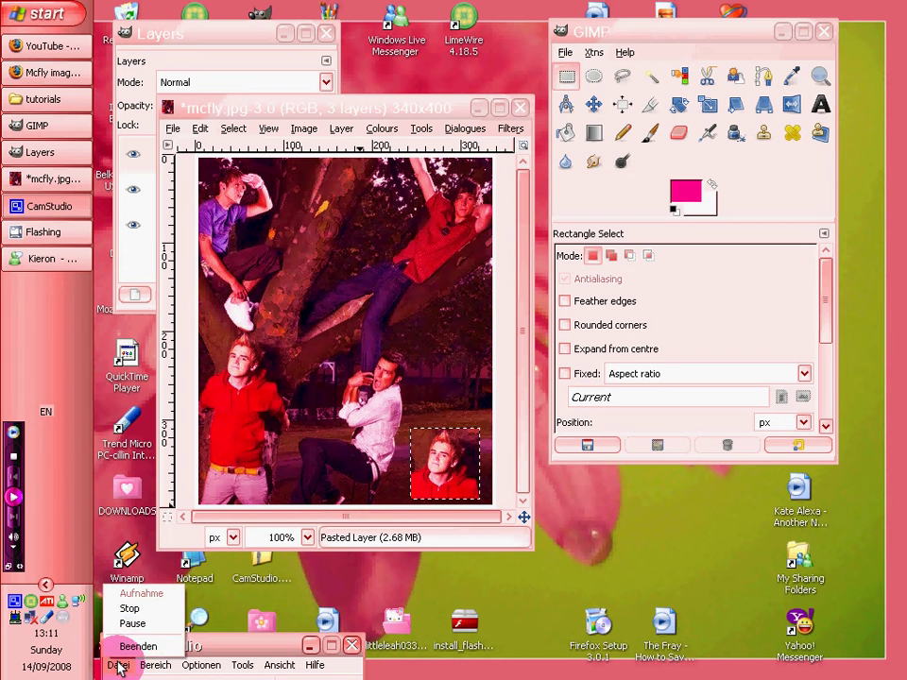
Rectangle-select the strip along the image's bottom edge, then clear that selection
{"action": "left_click", "coordinate": [123, 624]}
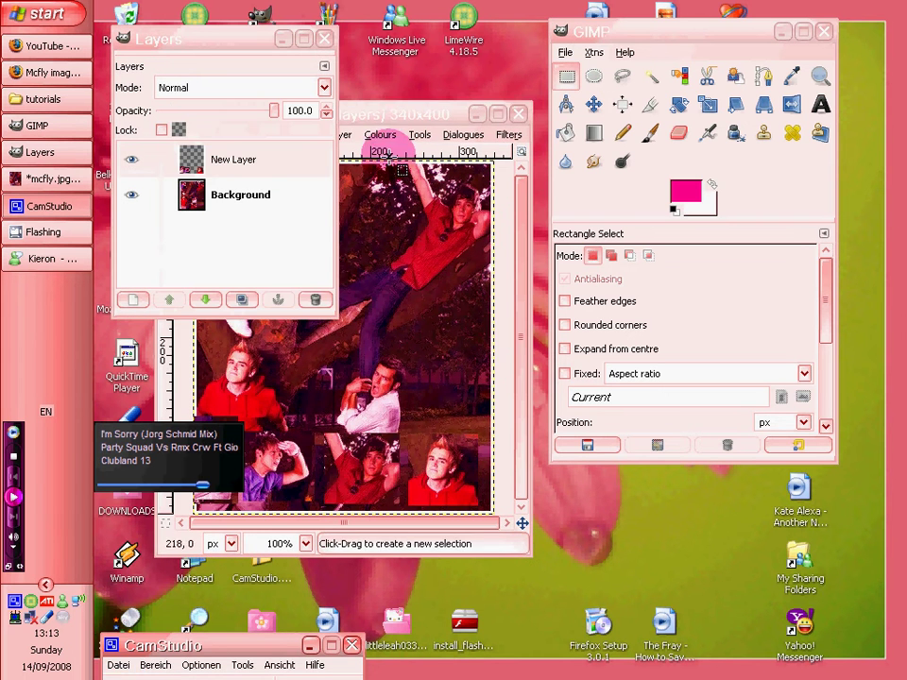
{"action": "left_click", "coordinate": [423, 126]}
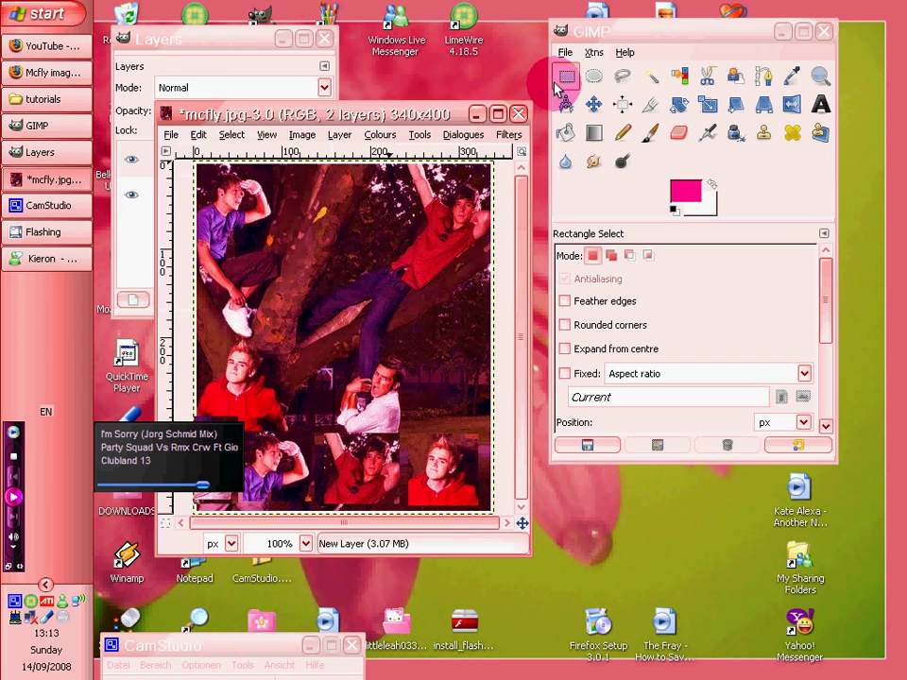
{"action": "left_click_drag", "start_coordinate": [336, 114], "coordinate": [357, 68]}
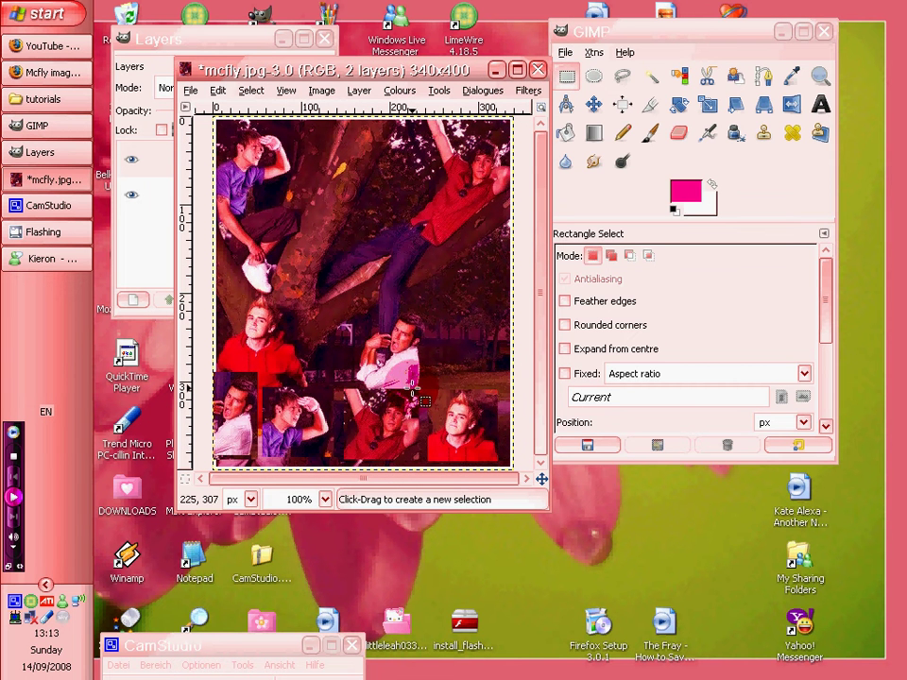
{"action": "left_click_drag", "start_coordinate": [497, 385], "coordinate": [163, 360]}
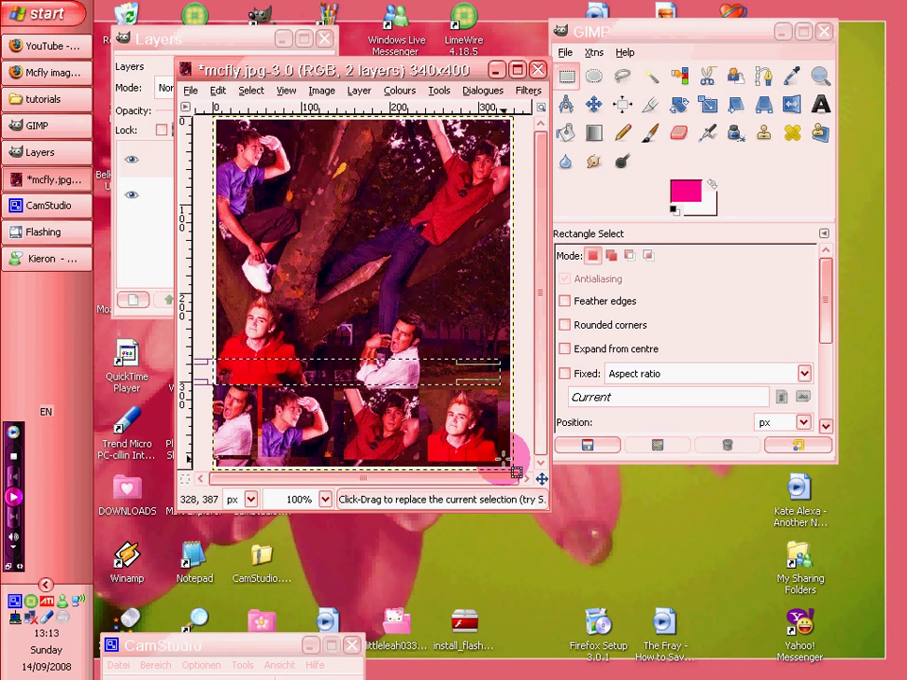
{"action": "left_click_drag", "start_coordinate": [502, 459], "coordinate": [99, 524]}
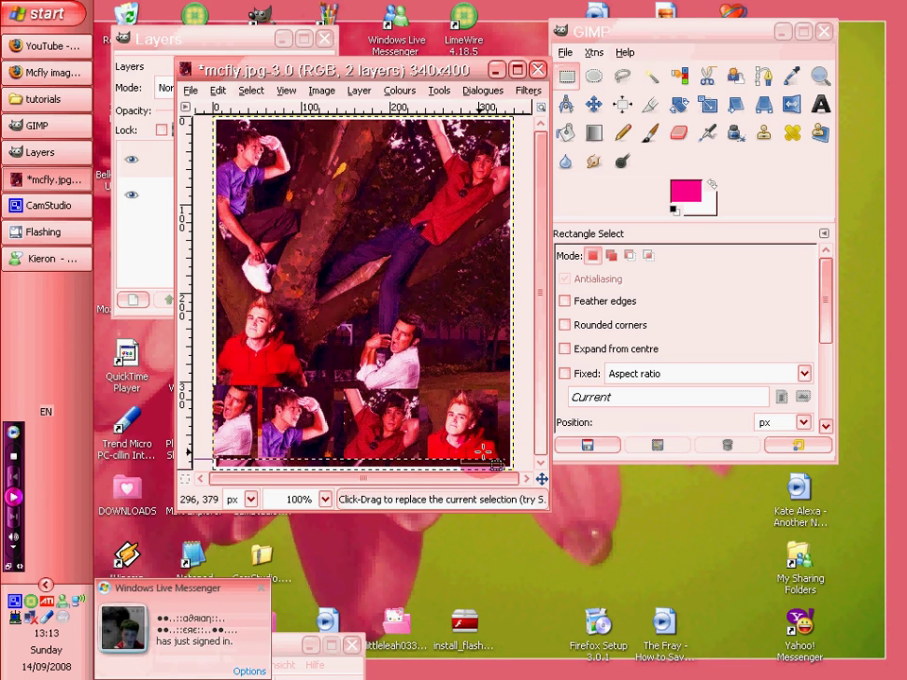
{"action": "left_click_drag", "start_coordinate": [504, 452], "coordinate": [42, 519]}
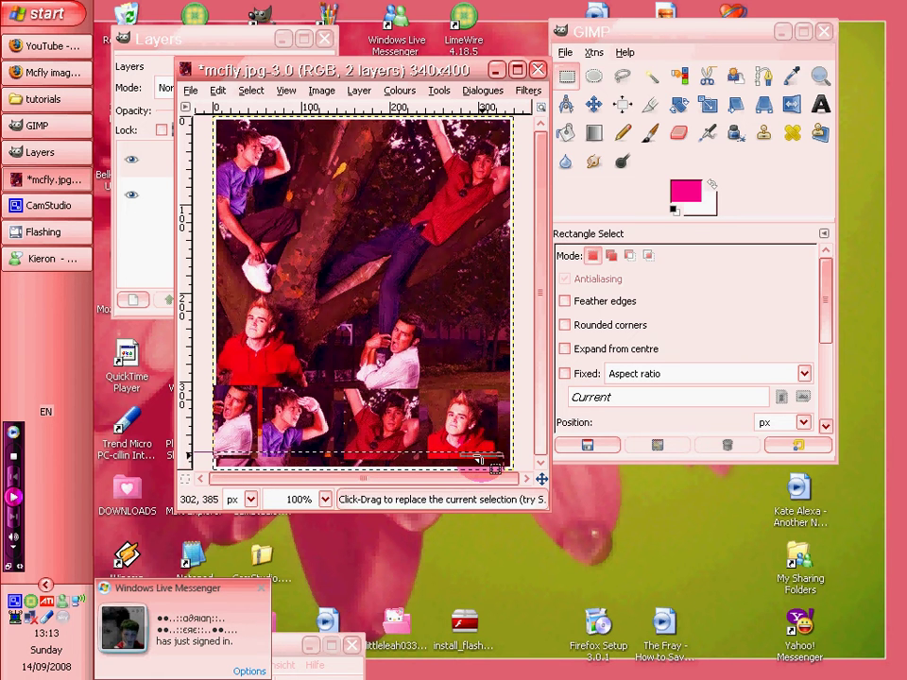
{"action": "left_click", "coordinate": [506, 457]}
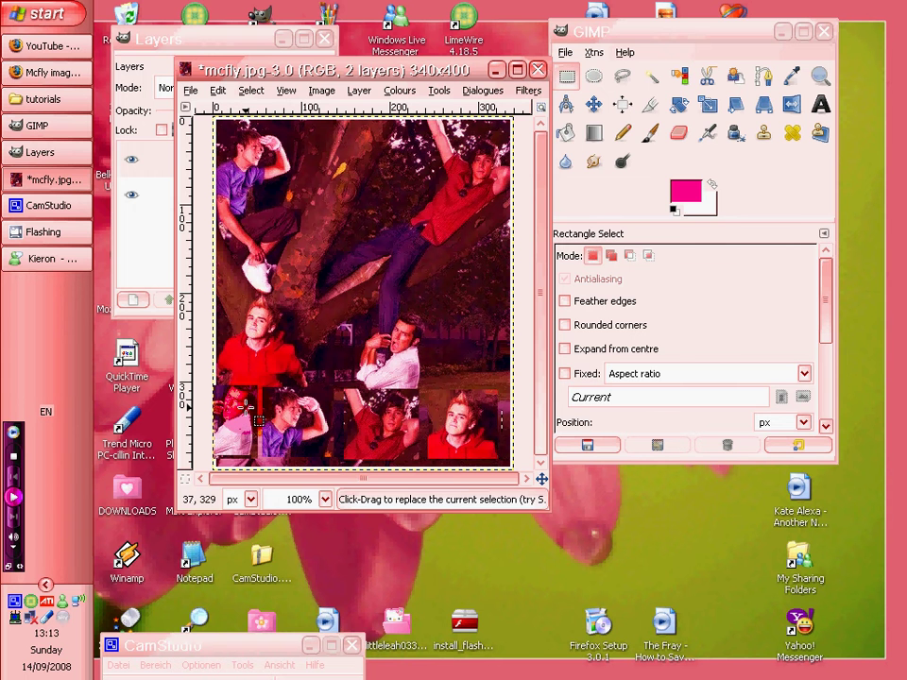
Merge New Layer down into Background and add a fresh transparent New Layer
{"action": "left_click", "coordinate": [132, 38]}
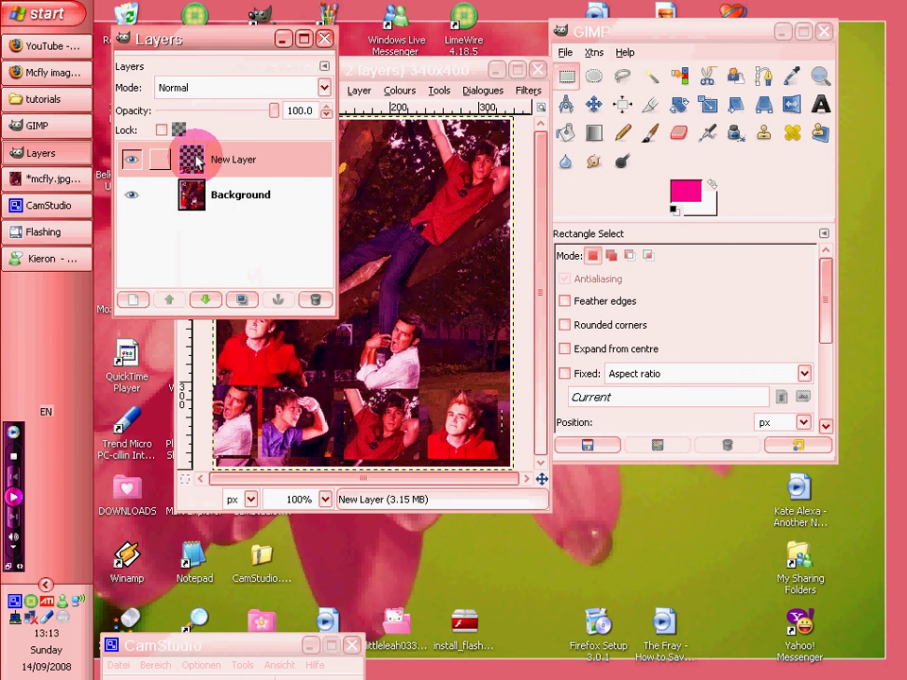
{"action": "right_click", "coordinate": [195, 163]}
{"action": "left_click", "coordinate": [247, 252]}
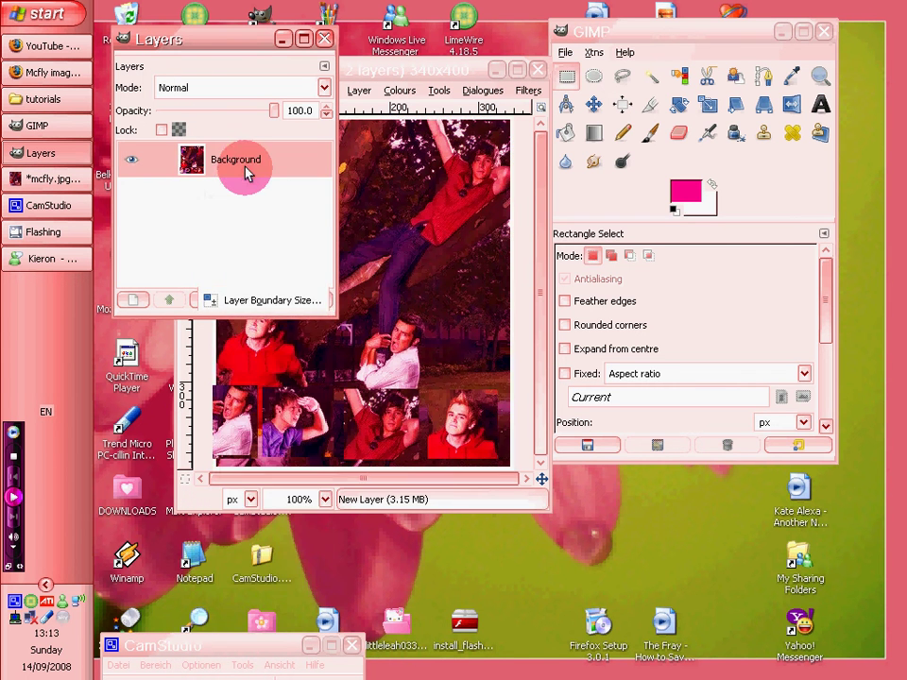
{"action": "right_click", "coordinate": [248, 168]}
{"action": "left_click", "coordinate": [293, 206]}
{"action": "left_click", "coordinate": [287, 357]}
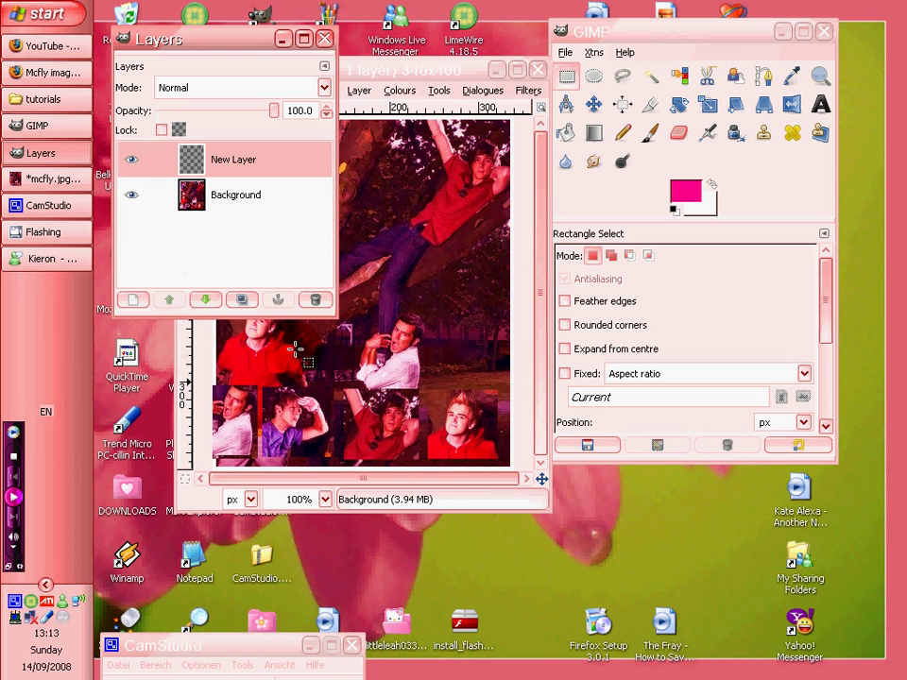
Zoom the image to 200% and remove the current selection
{"action": "left_click", "coordinate": [399, 89]}
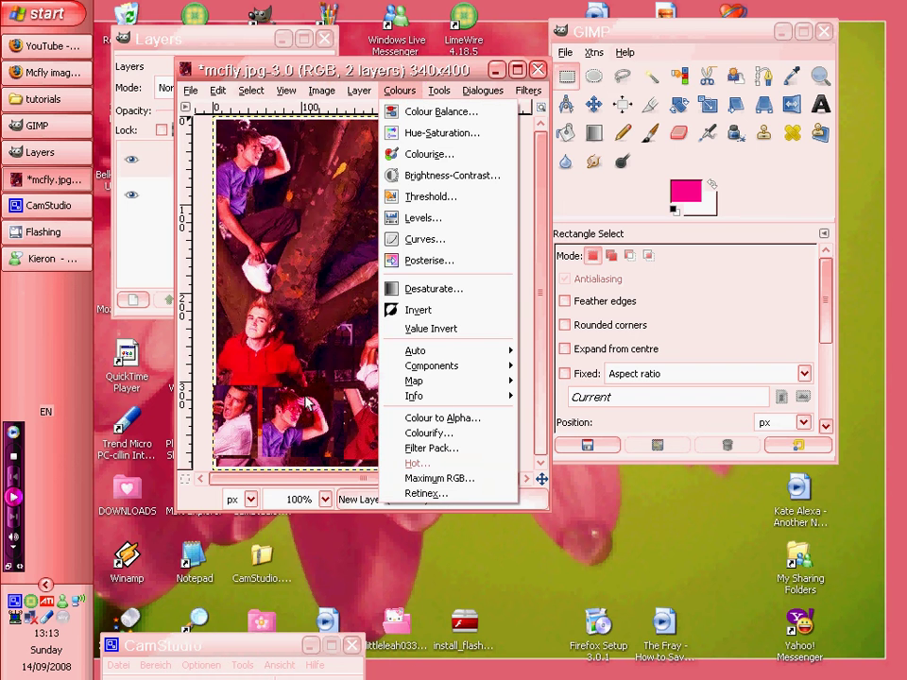
{"action": "left_click", "coordinate": [315, 500]}
{"action": "left_click", "coordinate": [315, 558]}
{"action": "scroll", "coordinate": [236, 378], "scroll_direction": "down", "scroll_amount": 3}
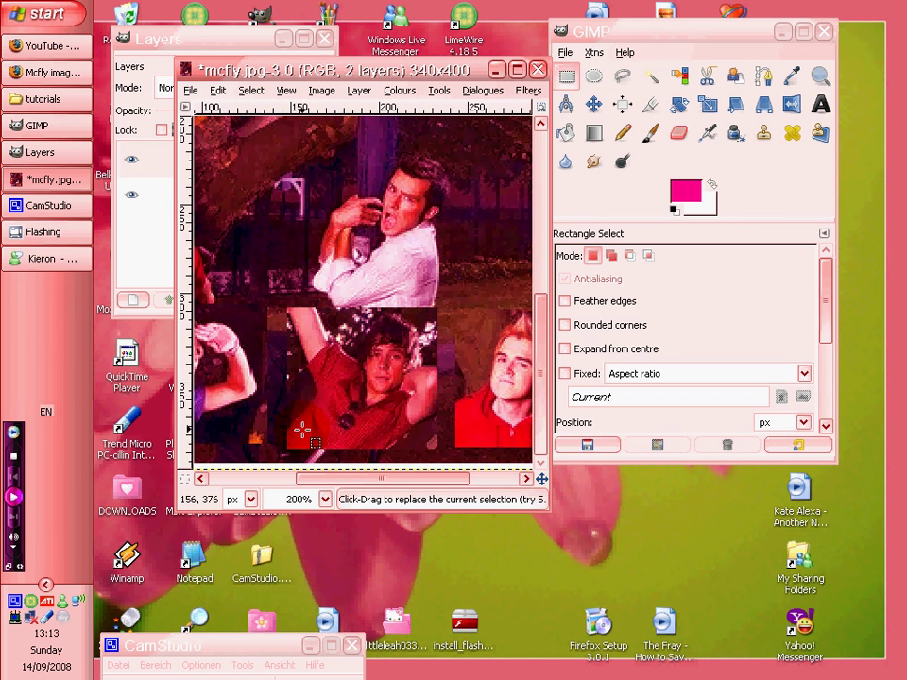
{"action": "left_click_drag", "start_coordinate": [385, 482], "coordinate": [472, 485]}
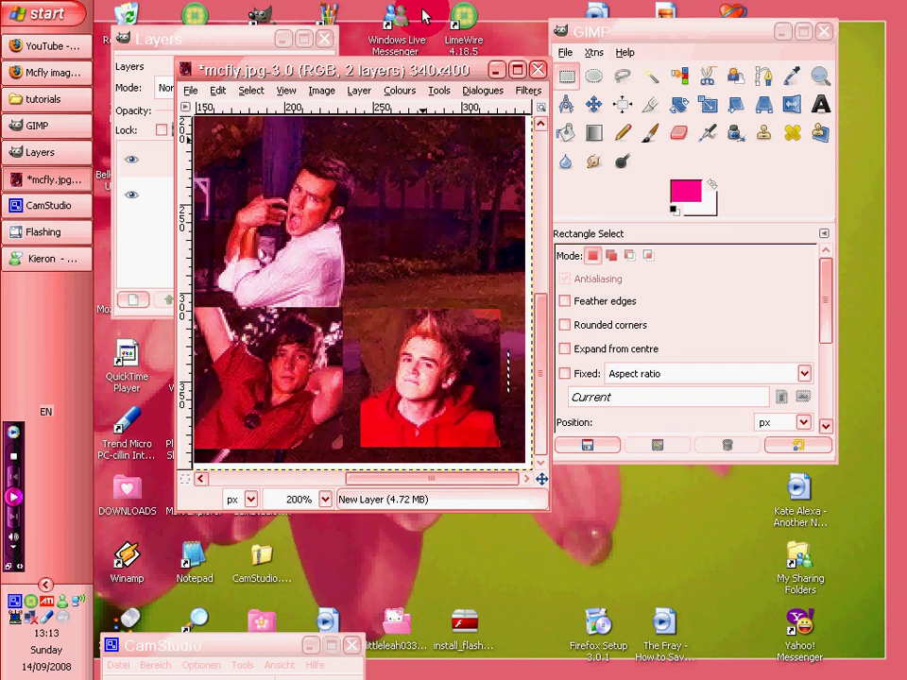
{"action": "left_click", "coordinate": [250, 90]}
{"action": "left_click", "coordinate": [267, 133]}
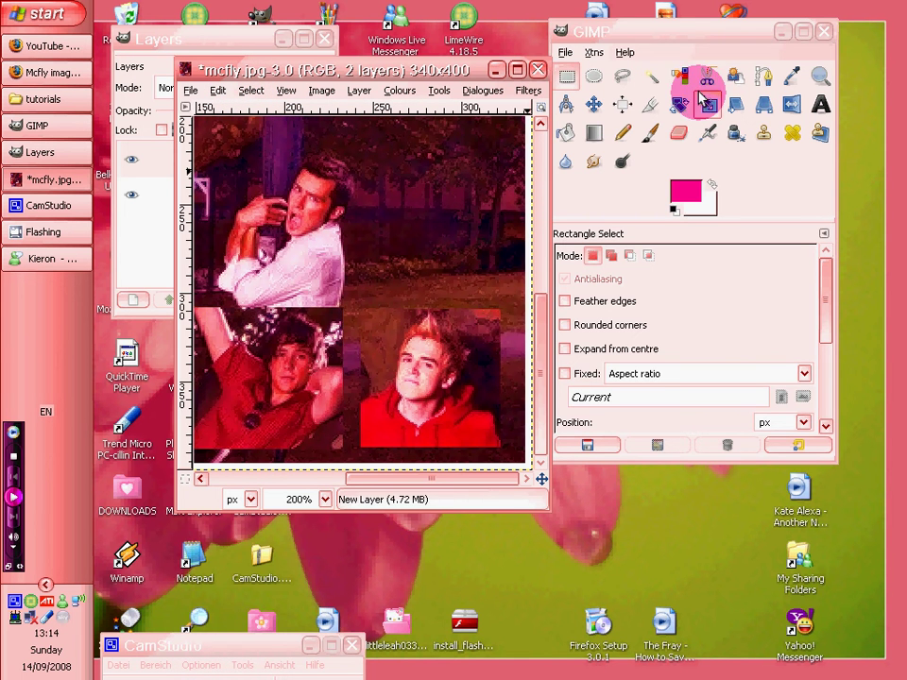
Draw a rectangular path around the close-up and stroke it in pink as a frame
{"action": "left_click", "coordinate": [763, 76]}
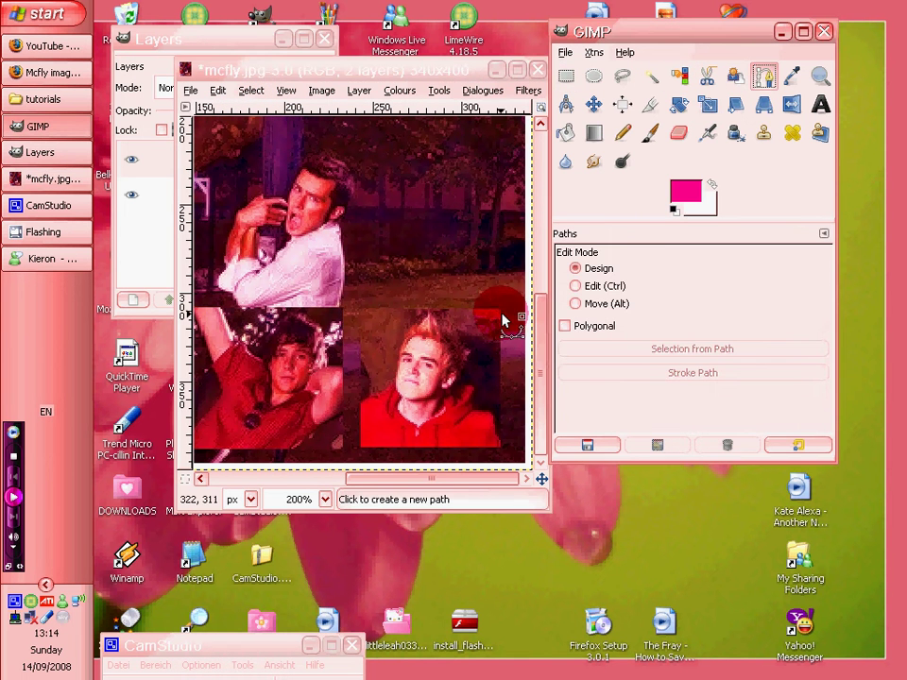
{"action": "left_click", "coordinate": [500, 308]}
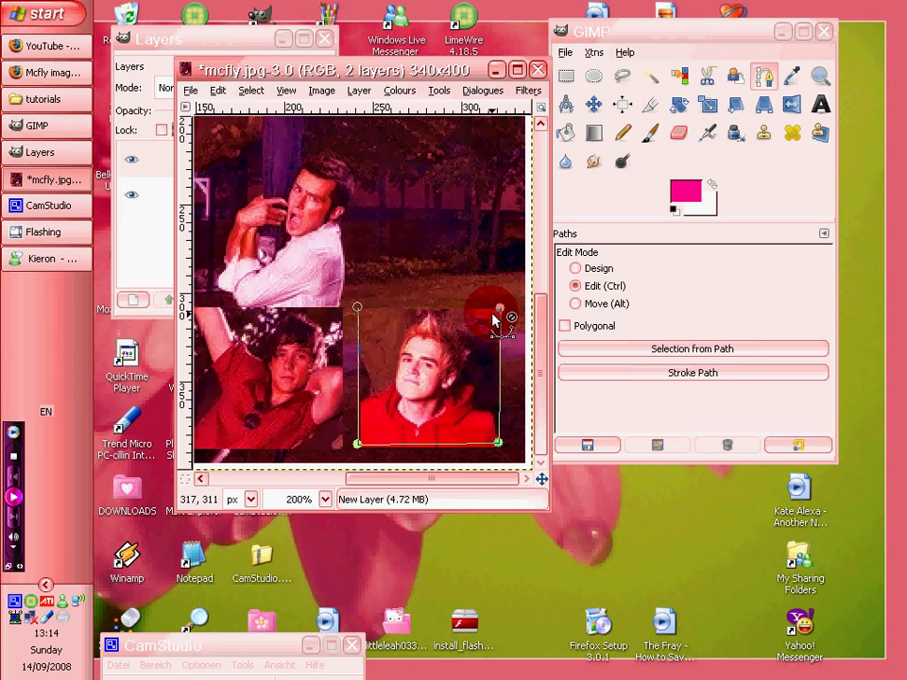
{"action": "left_click", "coordinate": [674, 374]}
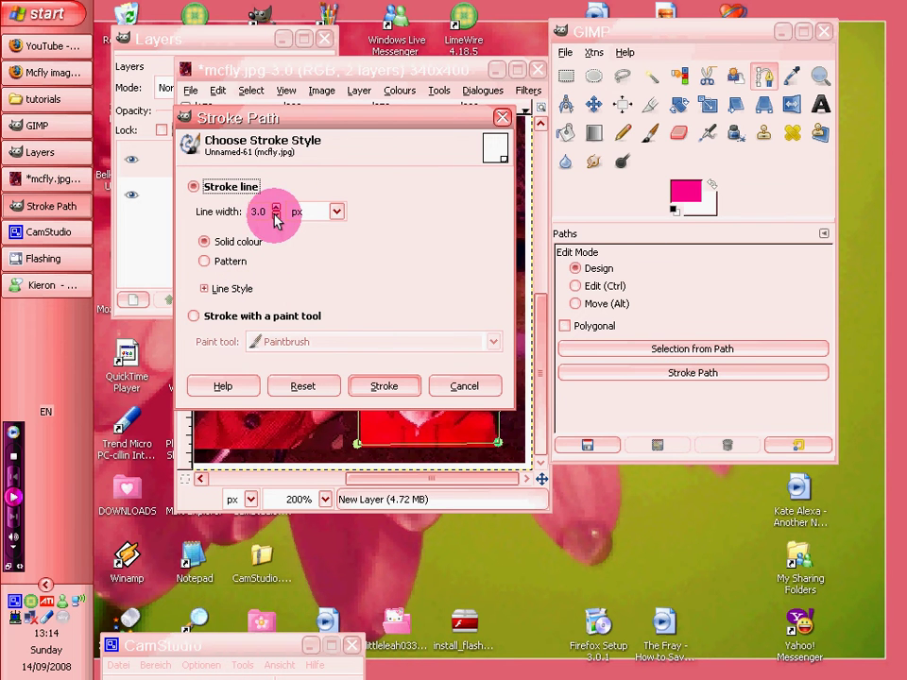
{"action": "left_click", "coordinate": [383, 385]}
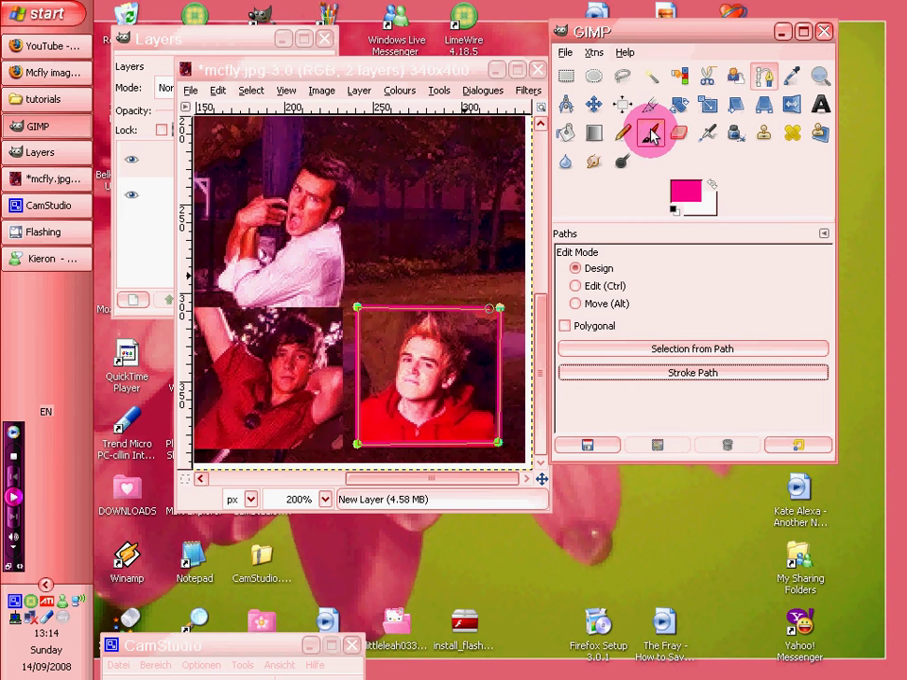
{"action": "left_click", "coordinate": [651, 135]}
{"action": "left_click", "coordinate": [496, 313]}
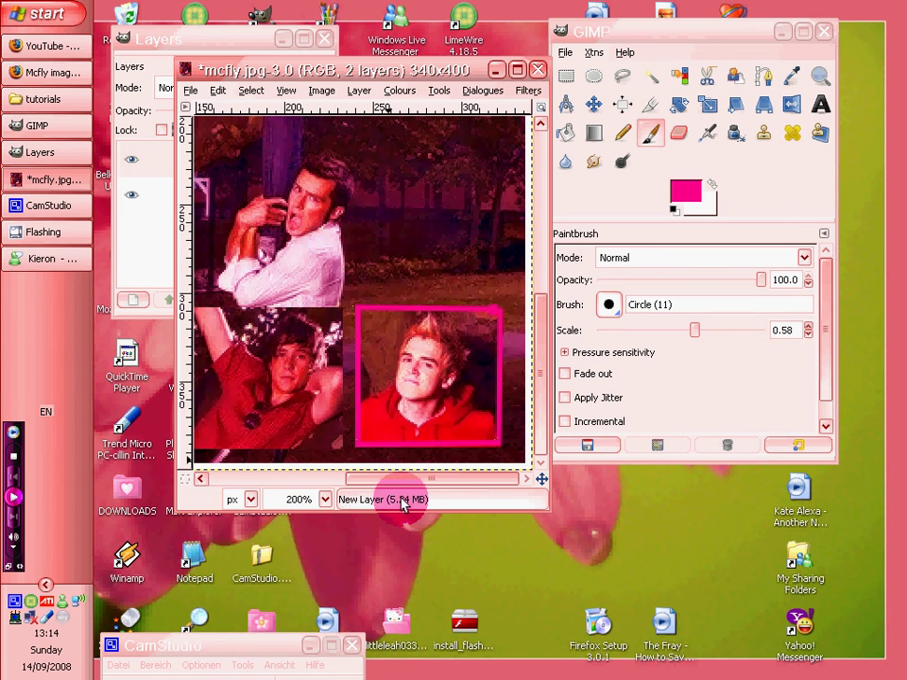
{"action": "left_click_drag", "start_coordinate": [415, 480], "coordinate": [436, 512]}
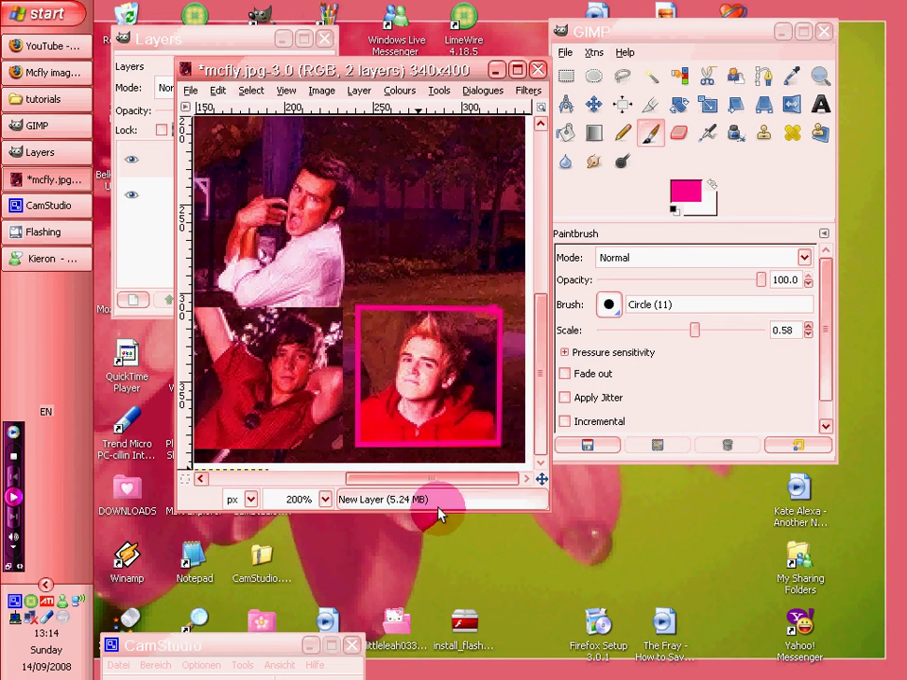
{"action": "left_click", "coordinate": [118, 665]}
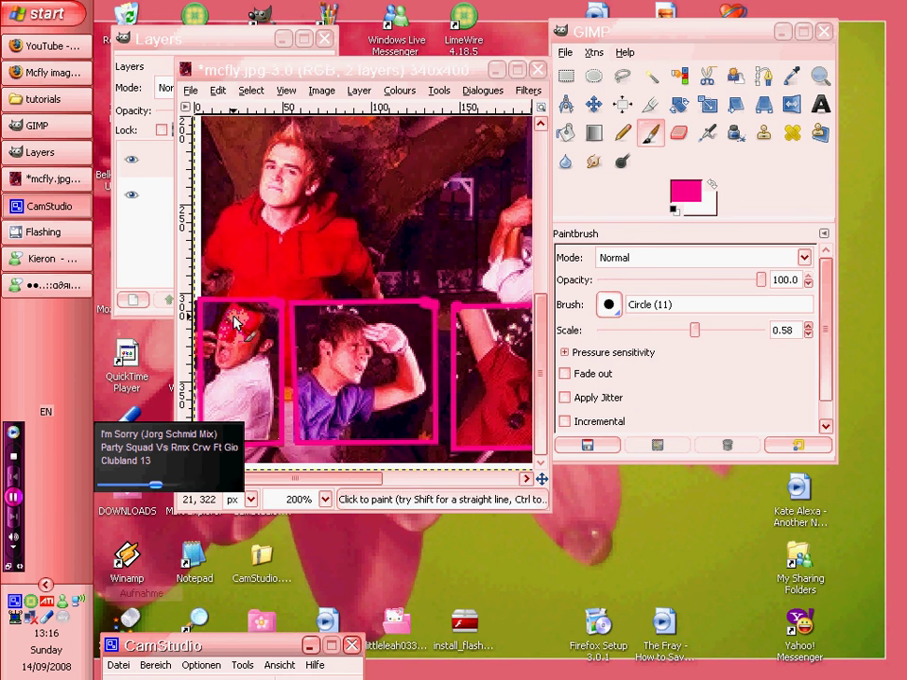
View the image at 100%, try a 14 px Gaussian blur on the frames, then undo it
{"action": "left_click", "coordinate": [300, 499]}
{"action": "left_click", "coordinate": [311, 574]}
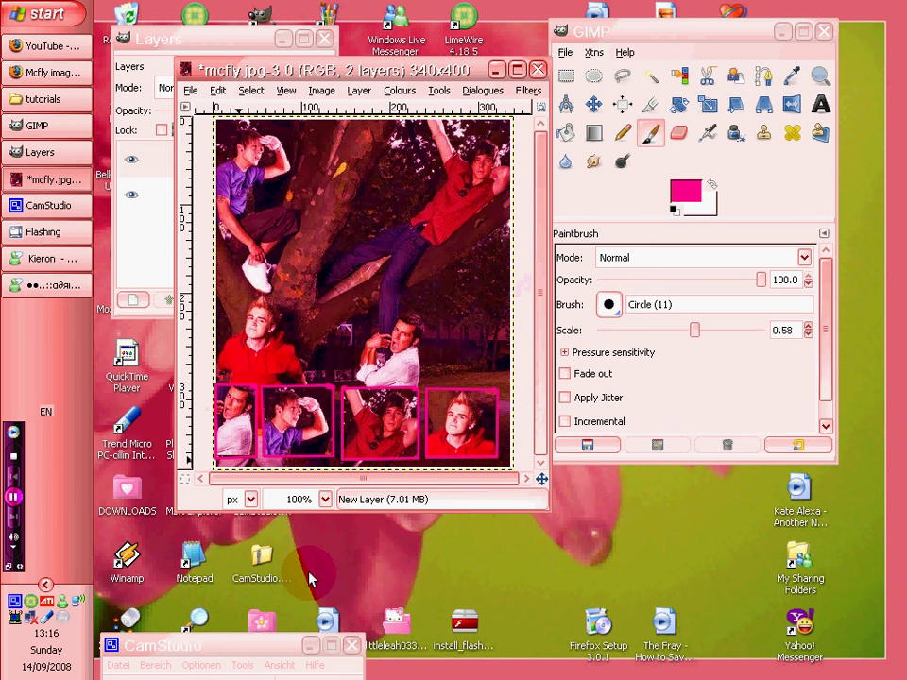
{"action": "left_click", "coordinate": [221, 52]}
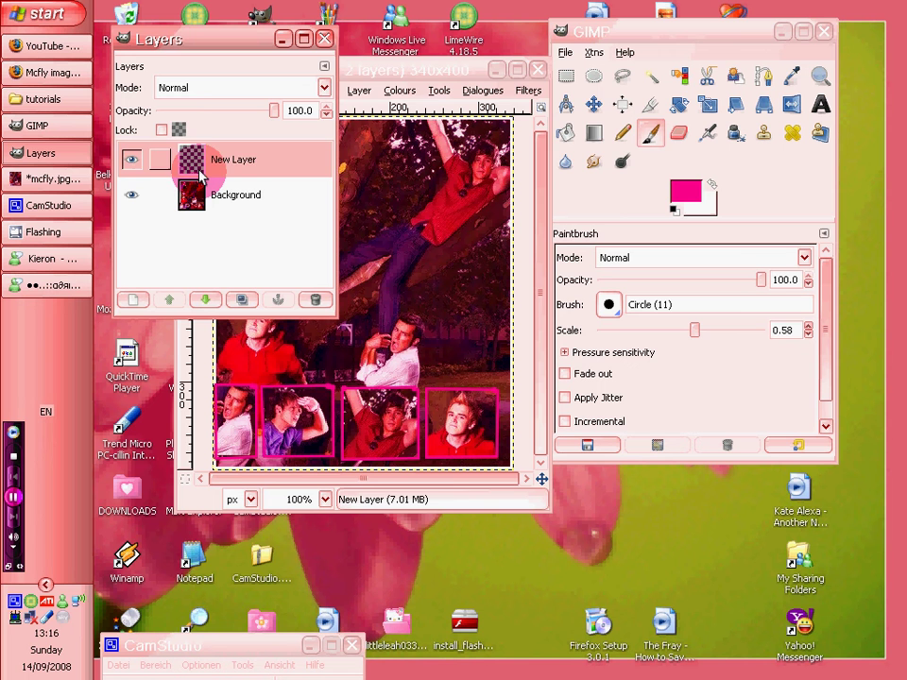
{"action": "left_click", "coordinate": [411, 72]}
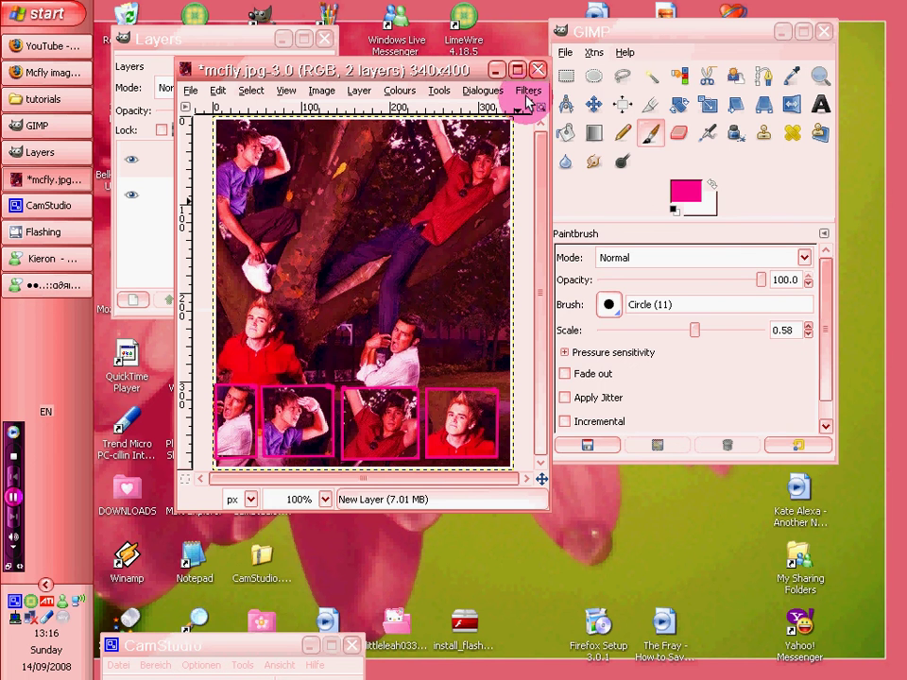
{"action": "left_click", "coordinate": [528, 95]}
{"action": "mouse_move", "coordinate": [569, 175]}
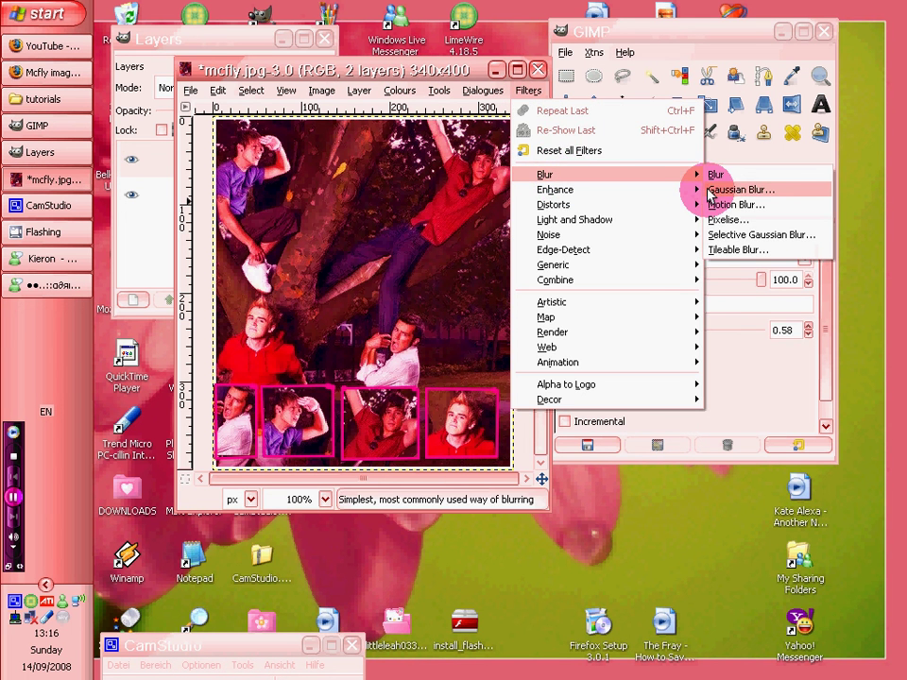
{"action": "left_click", "coordinate": [711, 192]}
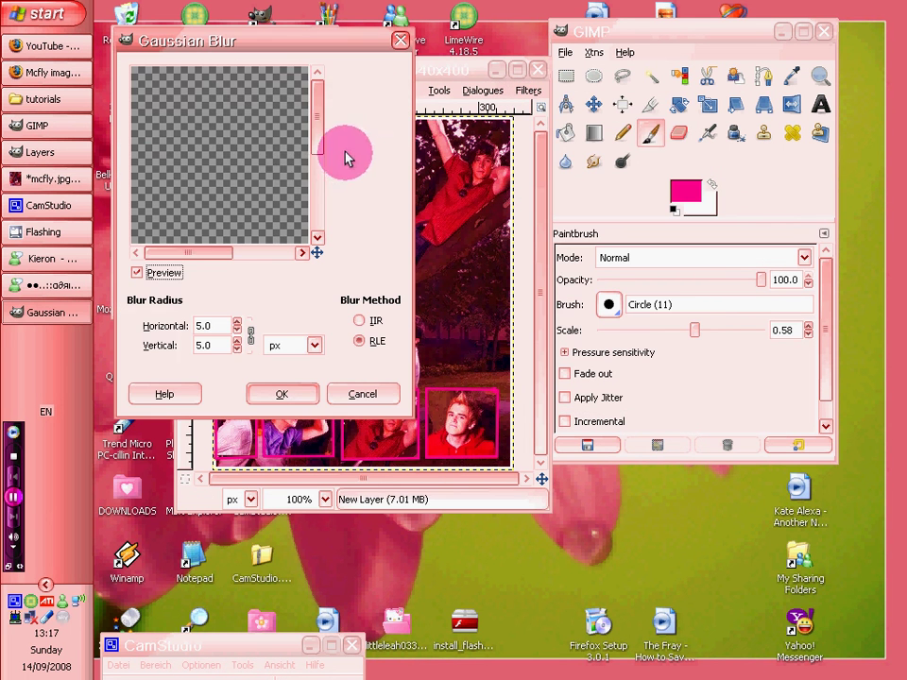
{"action": "left_click_drag", "start_coordinate": [316, 122], "coordinate": [212, 216]}
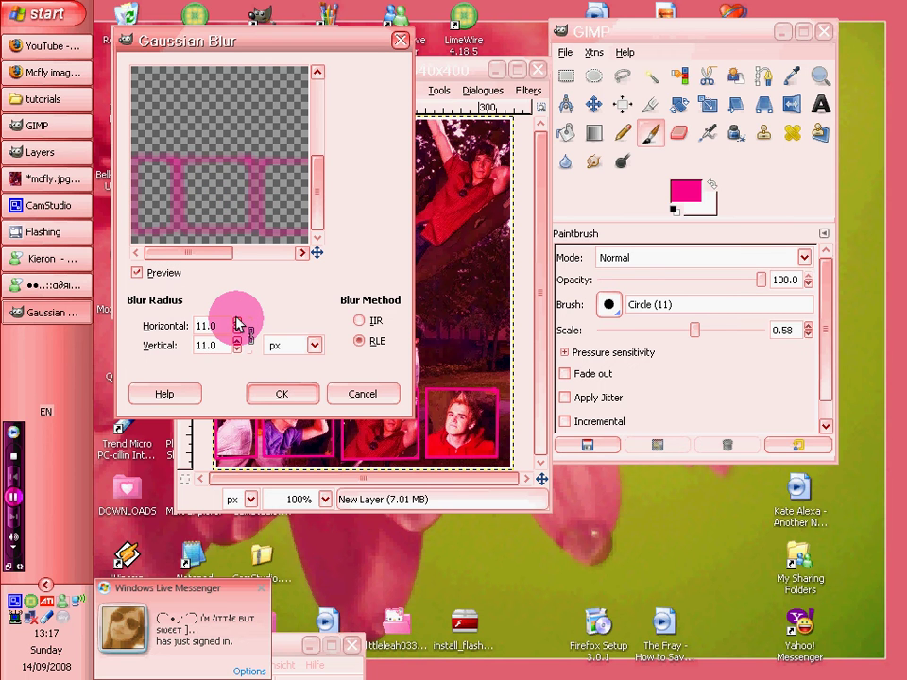
{"action": "left_click", "coordinate": [282, 394]}
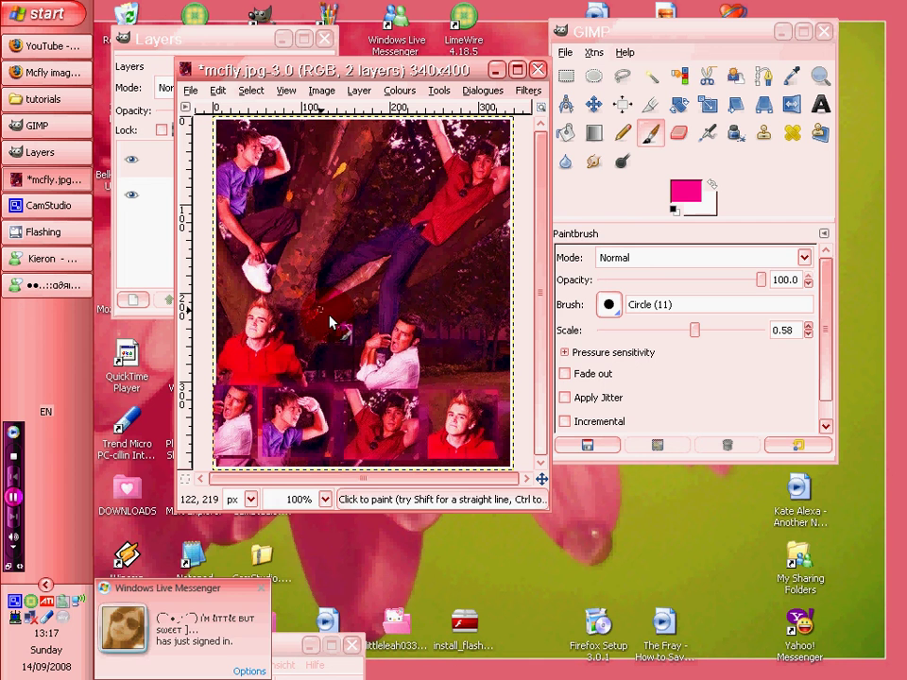
{"action": "left_click", "coordinate": [46, 586]}
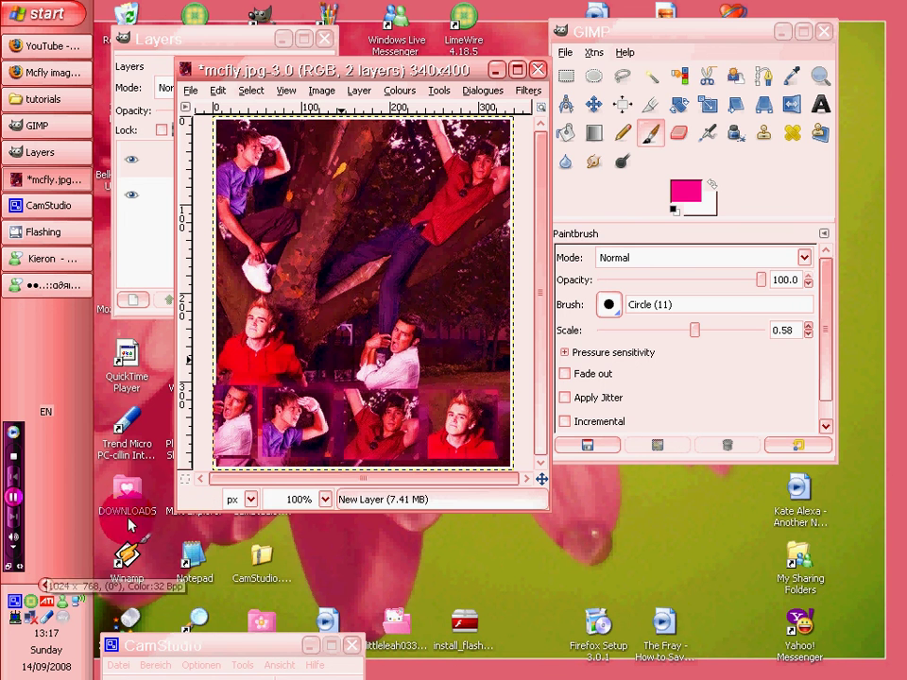
{"action": "key", "text": "ctrl+z"}
Apply a 7 px Gaussian blur to the pink frames
{"action": "left_click", "coordinate": [525, 92]}
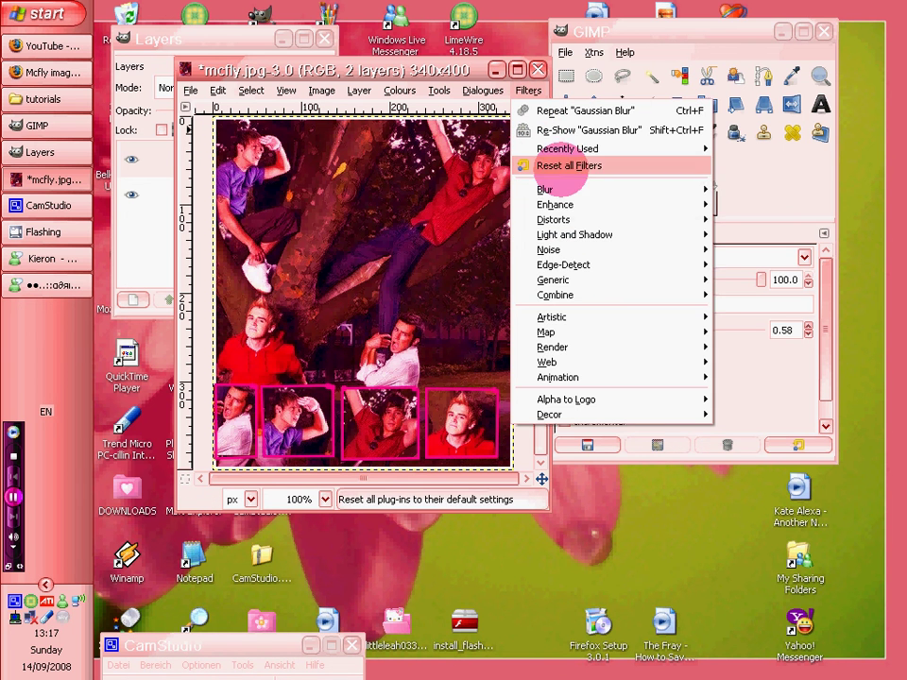
{"action": "mouse_move", "coordinate": [671, 189]}
{"action": "left_click", "coordinate": [749, 204]}
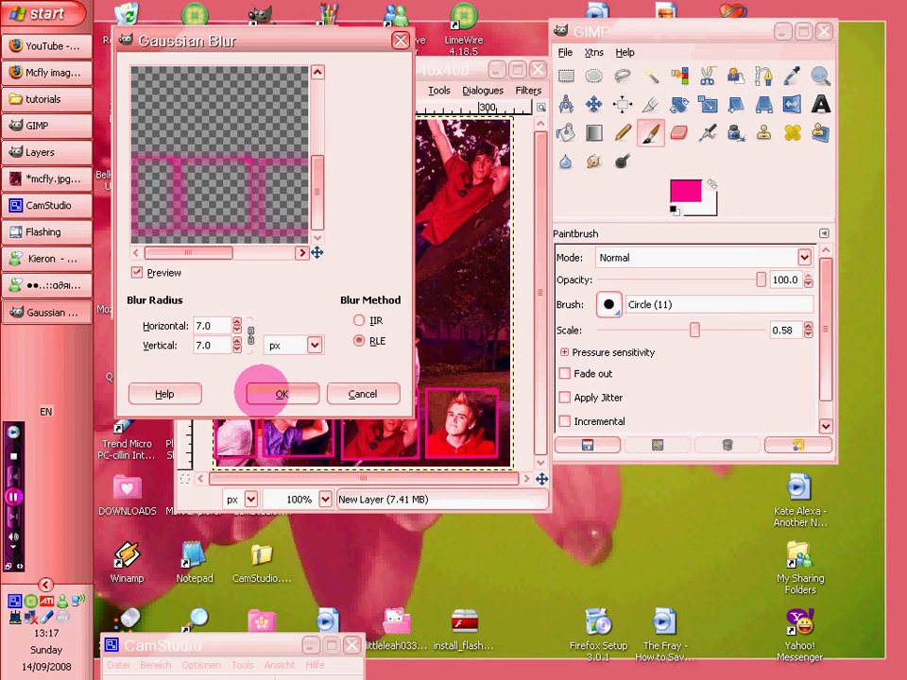
{"action": "left_click", "coordinate": [269, 393]}
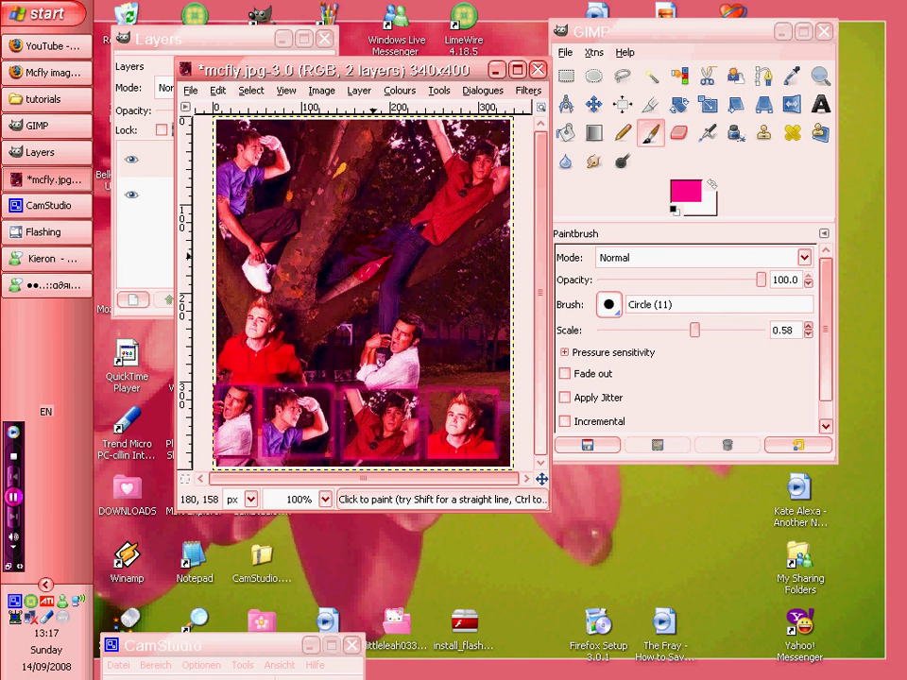
Merge the blurred frame layer down into the background
{"action": "left_click", "coordinate": [622, 28]}
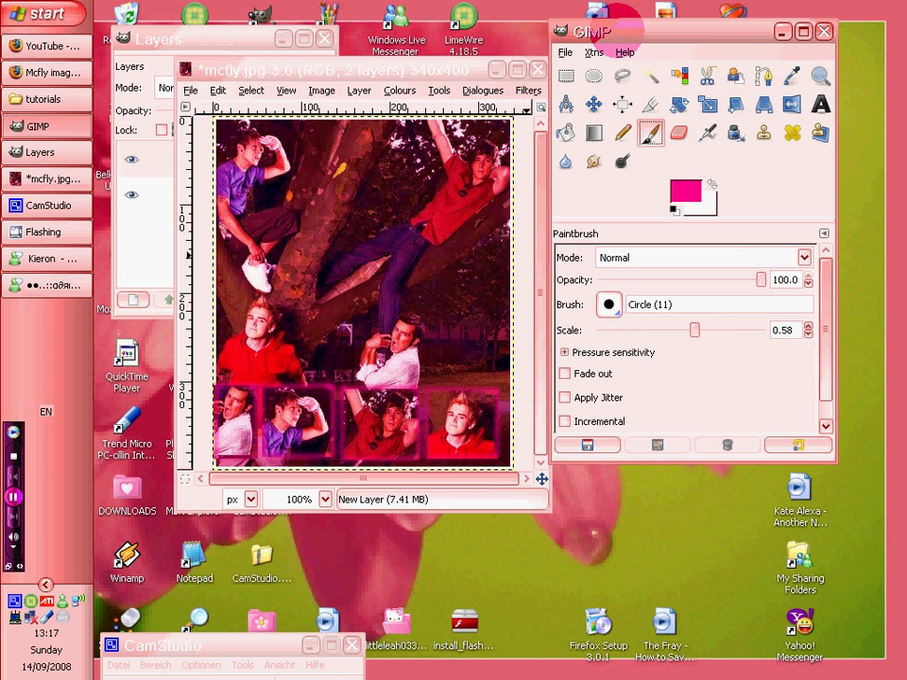
{"action": "left_click", "coordinate": [151, 37]}
{"action": "right_click", "coordinate": [216, 158]}
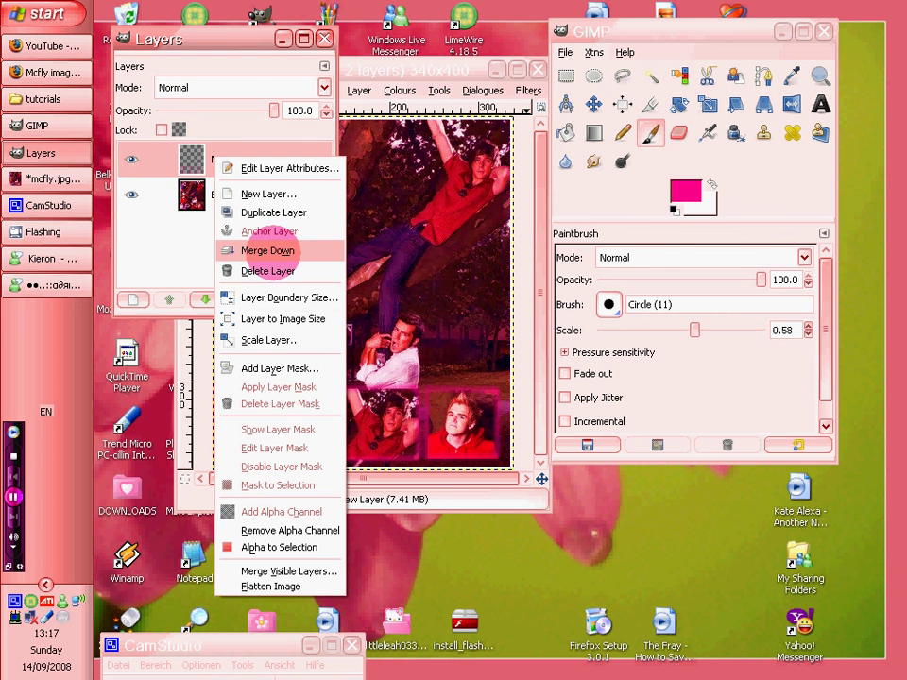
{"action": "left_click", "coordinate": [274, 251]}
Set up the Text tool with the Waltograph UI Bold font
{"action": "left_click", "coordinate": [399, 71]}
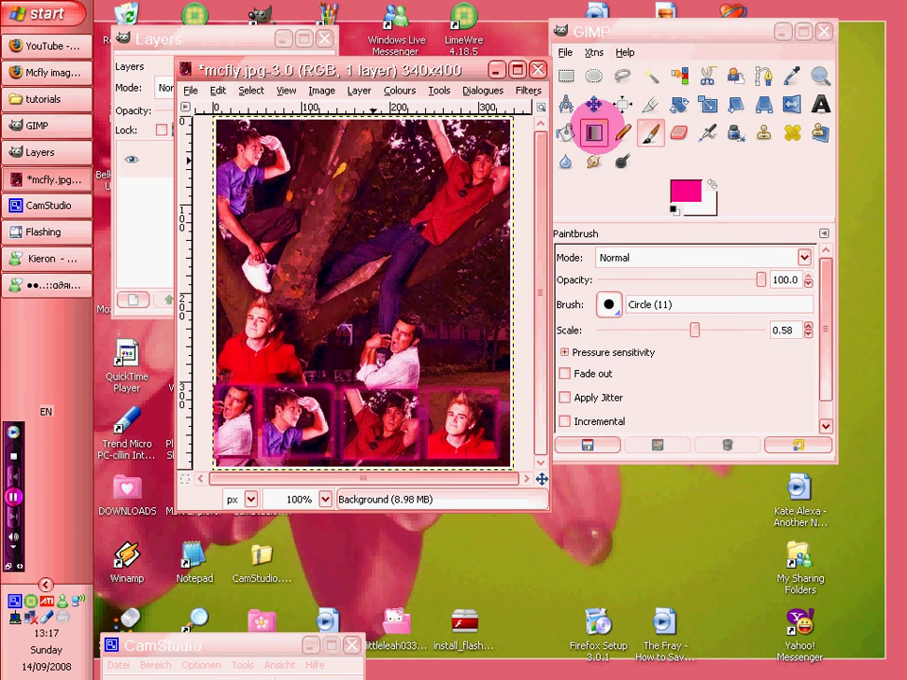
{"action": "left_click", "coordinate": [820, 104]}
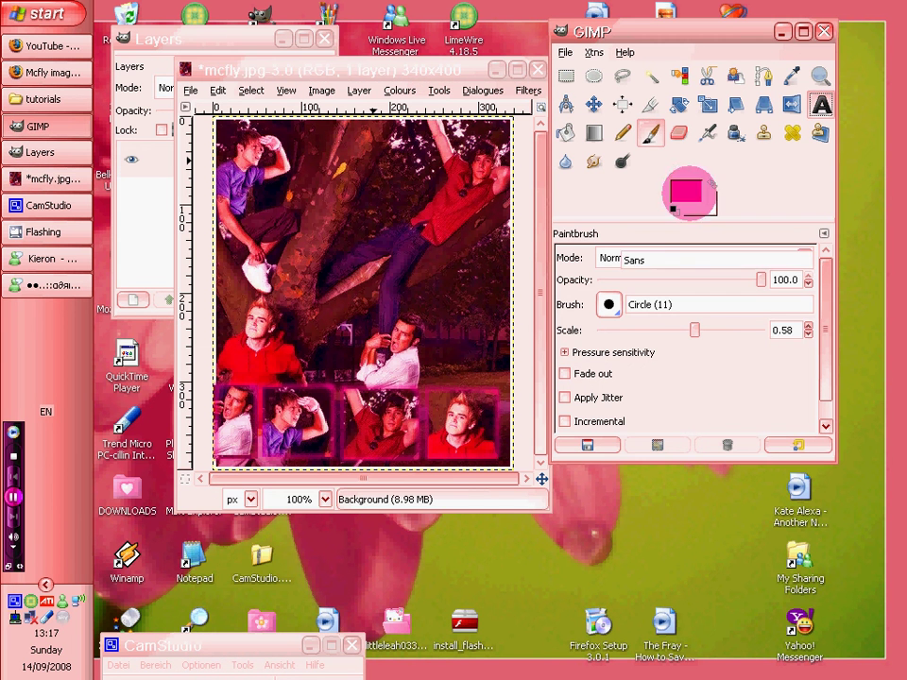
{"action": "left_click", "coordinate": [604, 259]}
{"action": "scroll", "coordinate": [606, 390], "scroll_direction": "down", "scroll_amount": 5}
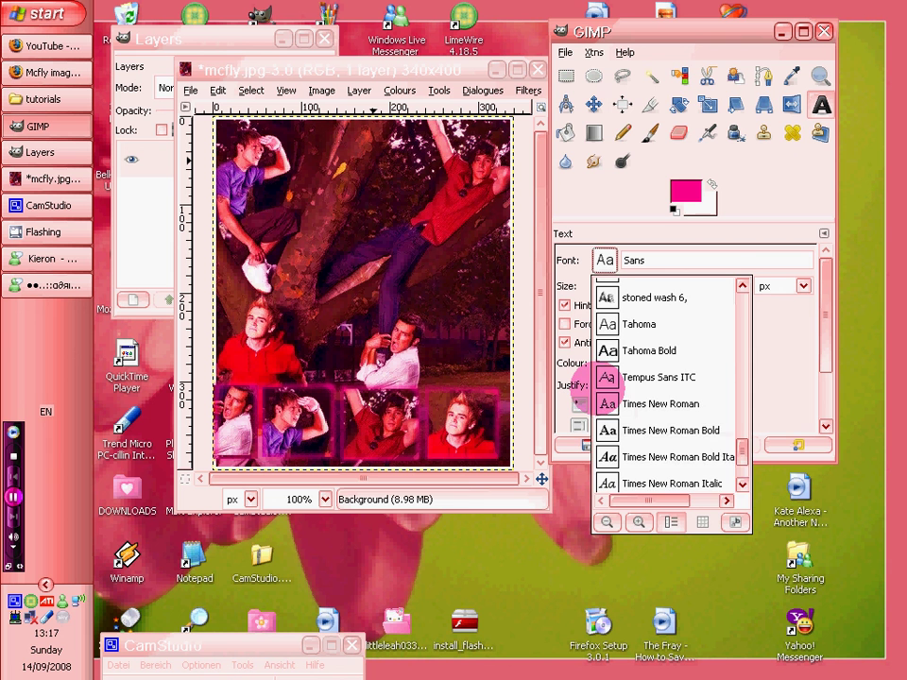
{"action": "scroll", "coordinate": [606, 377], "scroll_direction": "down", "scroll_amount": 3}
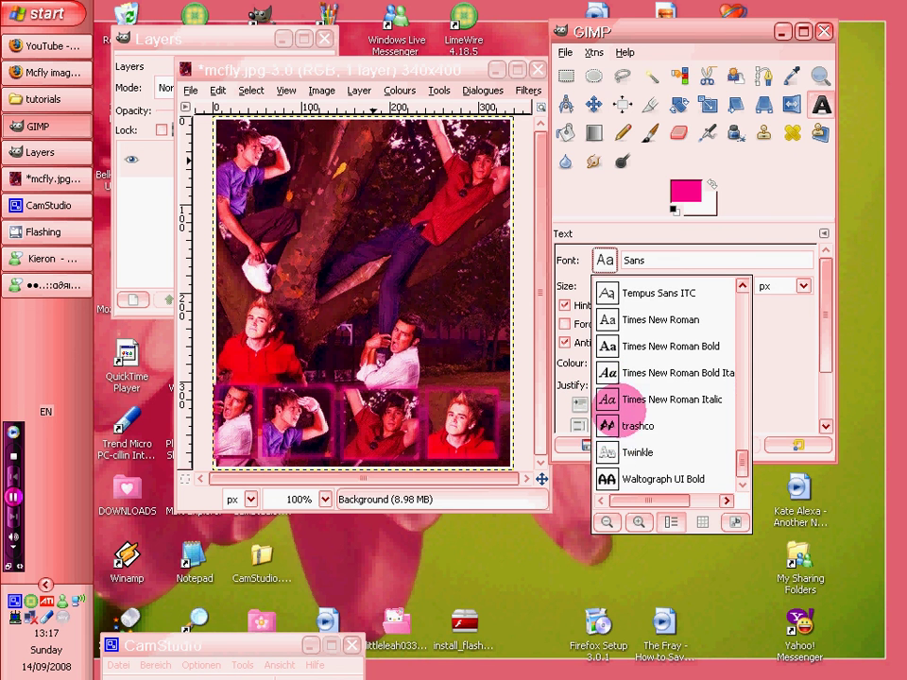
{"action": "left_click", "coordinate": [609, 477]}
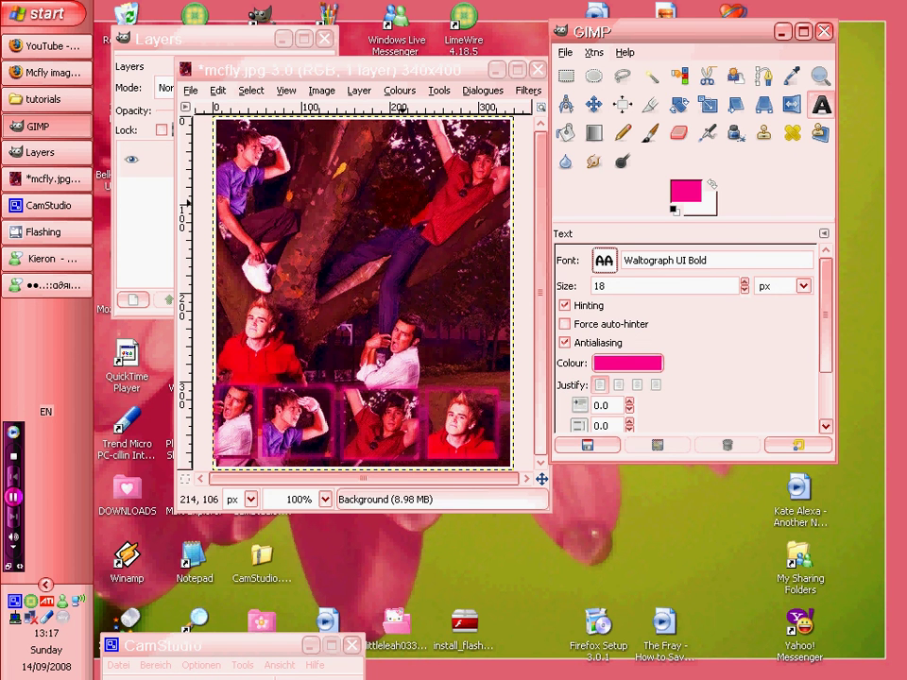
Place 'McFly' text over the bottom-right close-up and nudge it into the corner
{"action": "left_click", "coordinate": [402, 440]}
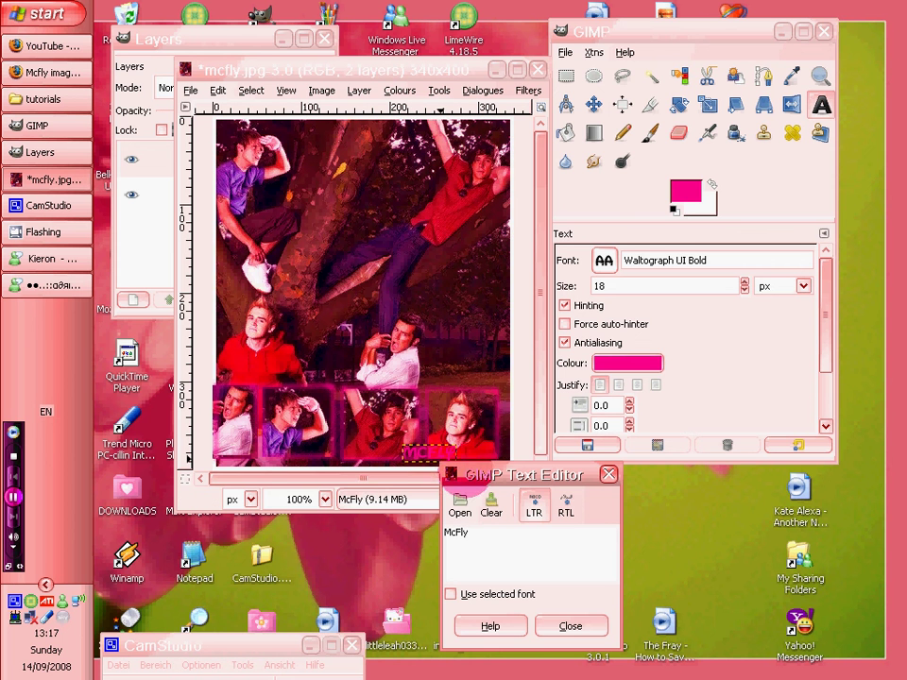
{"action": "left_click_drag", "start_coordinate": [469, 477], "coordinate": [230, 494]}
{"action": "left_click", "coordinate": [593, 104]}
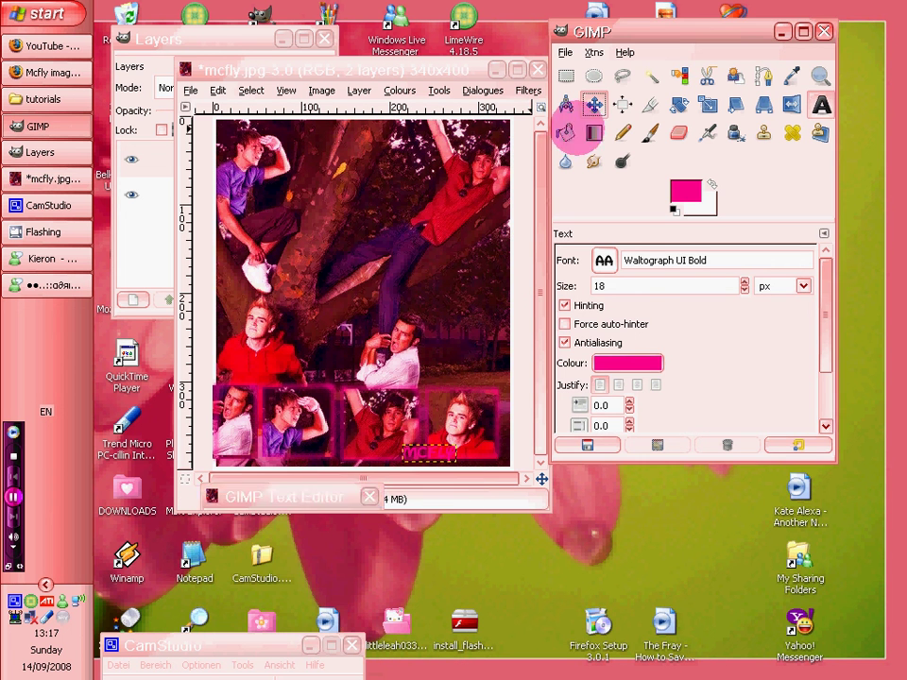
{"action": "mouse_move", "coordinate": [422, 465]}
{"action": "left_mouse_down"}
{"action": "mouse_move", "coordinate": [436, 469]}
{"action": "mouse_move", "coordinate": [415, 455]}
{"action": "left_mouse_up"}
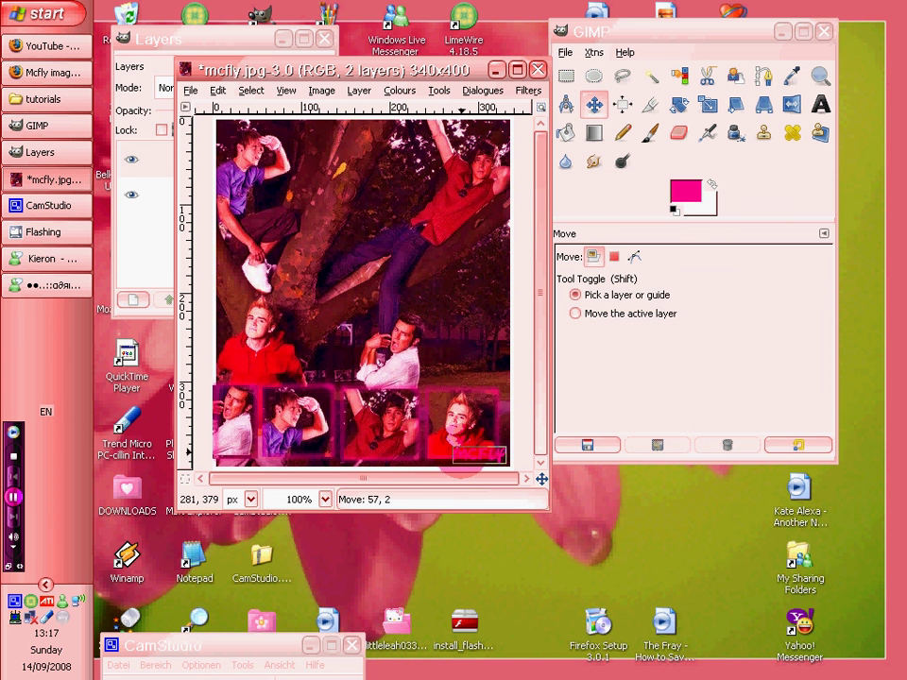
Give the McFly text a drop shadow, then repeat the Drop Shadow filter a second time
{"action": "left_click", "coordinate": [528, 91]}
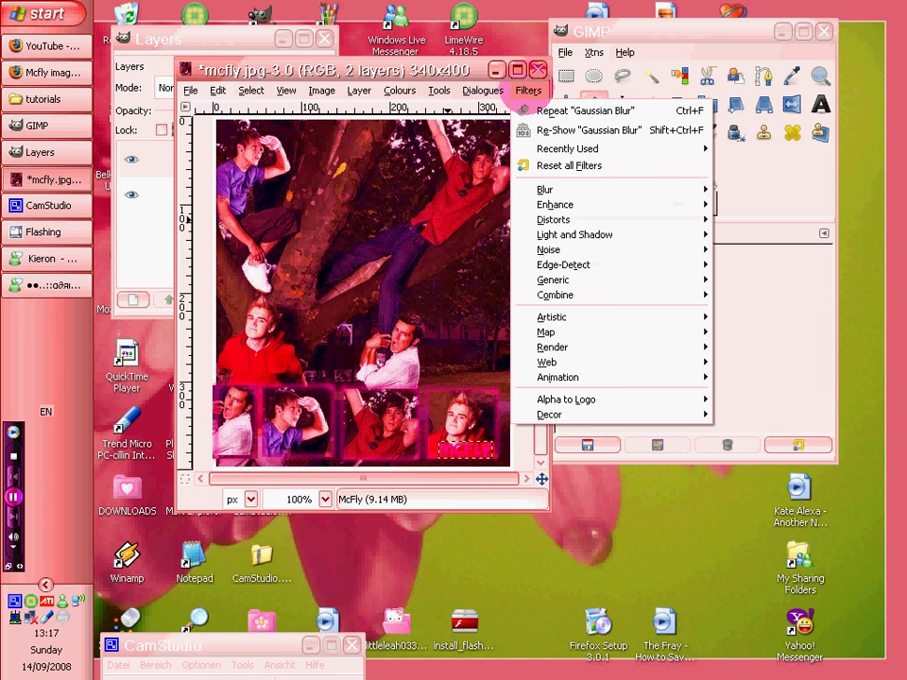
{"action": "mouse_move", "coordinate": [587, 235]}
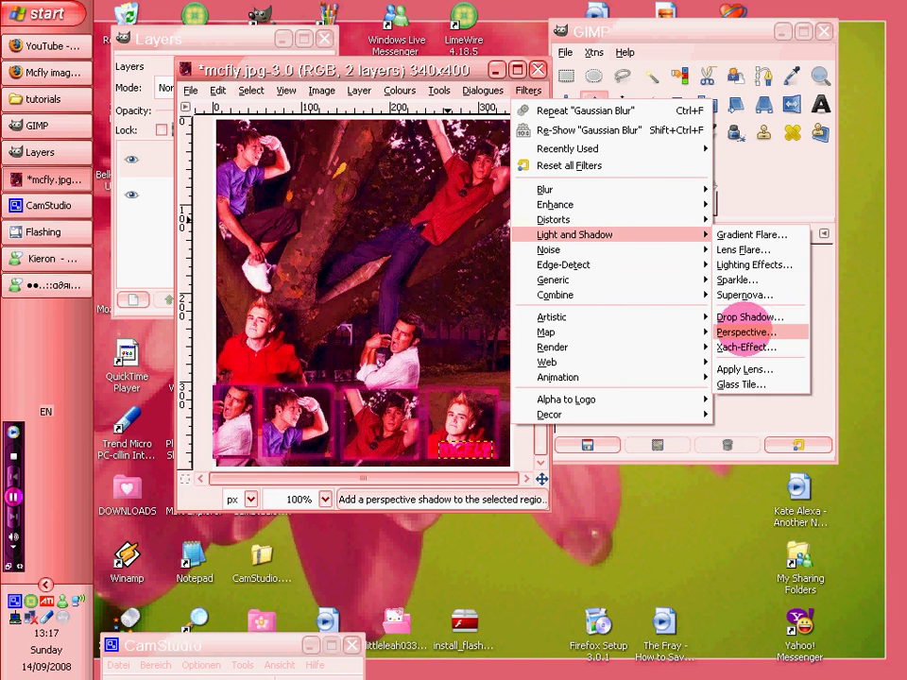
{"action": "left_click", "coordinate": [747, 317]}
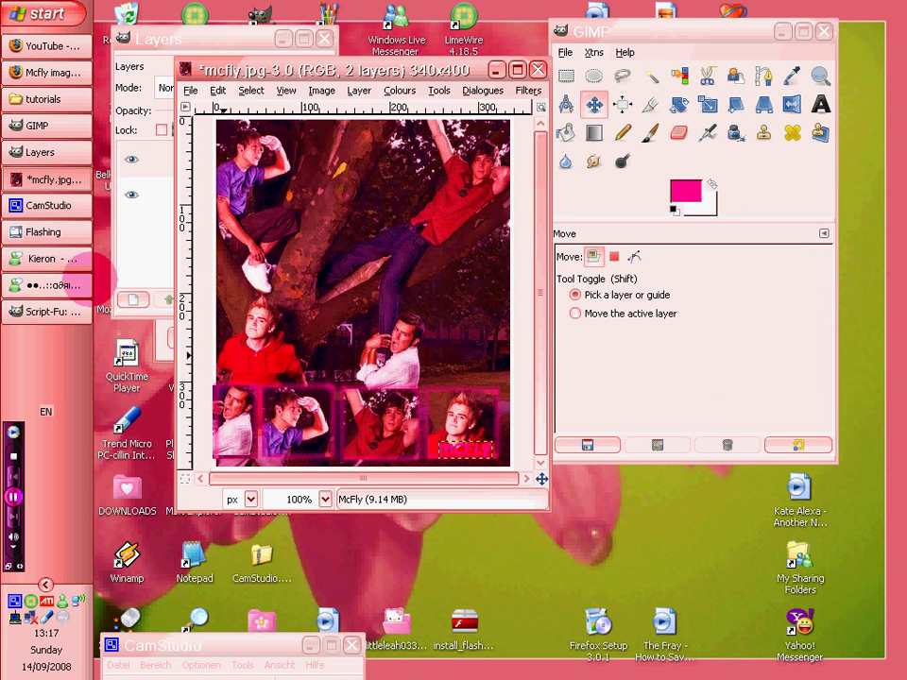
{"action": "left_click", "coordinate": [365, 339]}
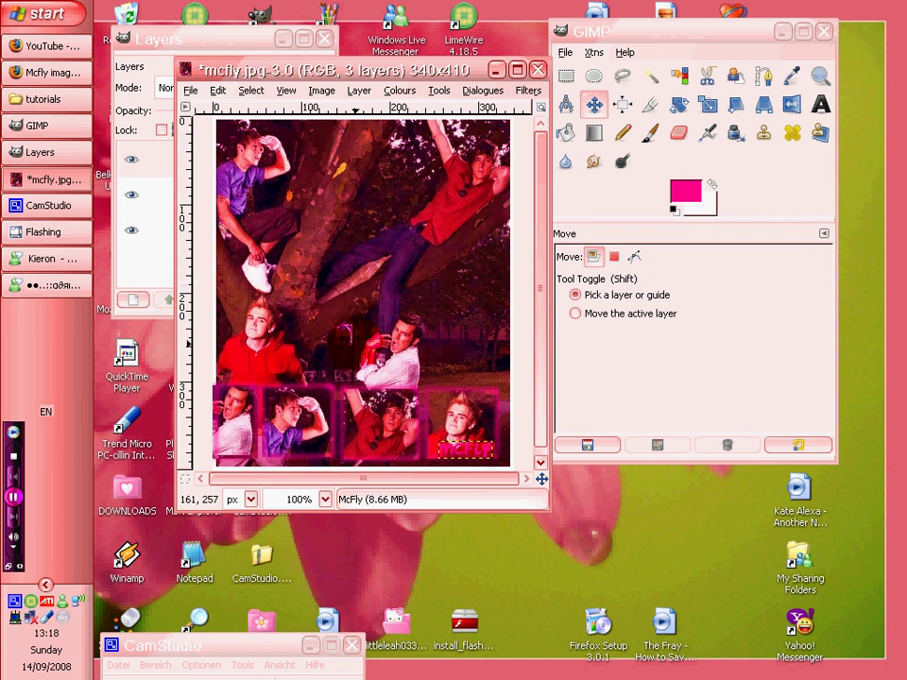
{"action": "left_click", "coordinate": [527, 90]}
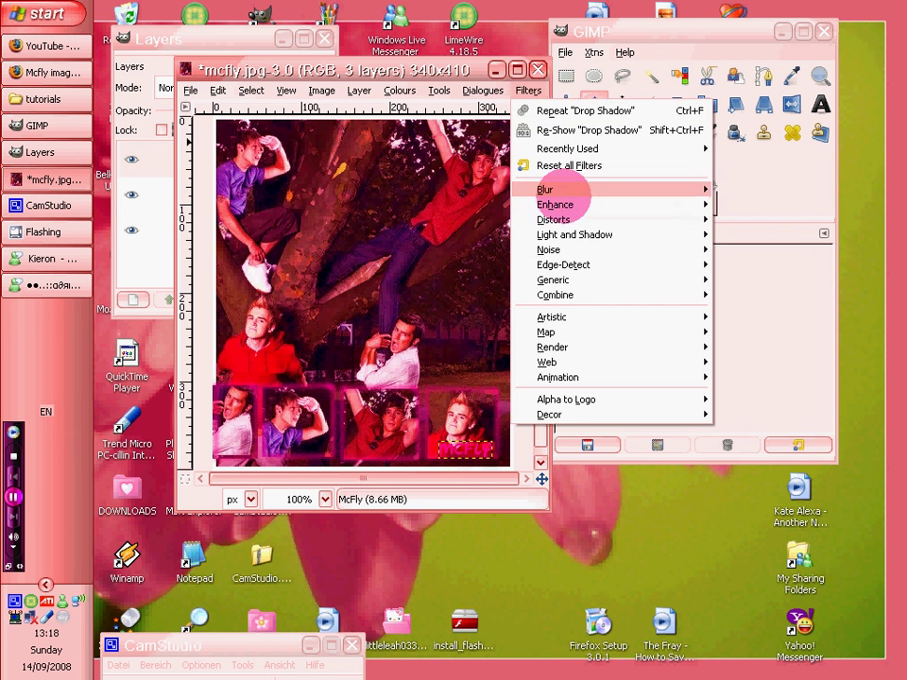
{"action": "left_click", "coordinate": [572, 108]}
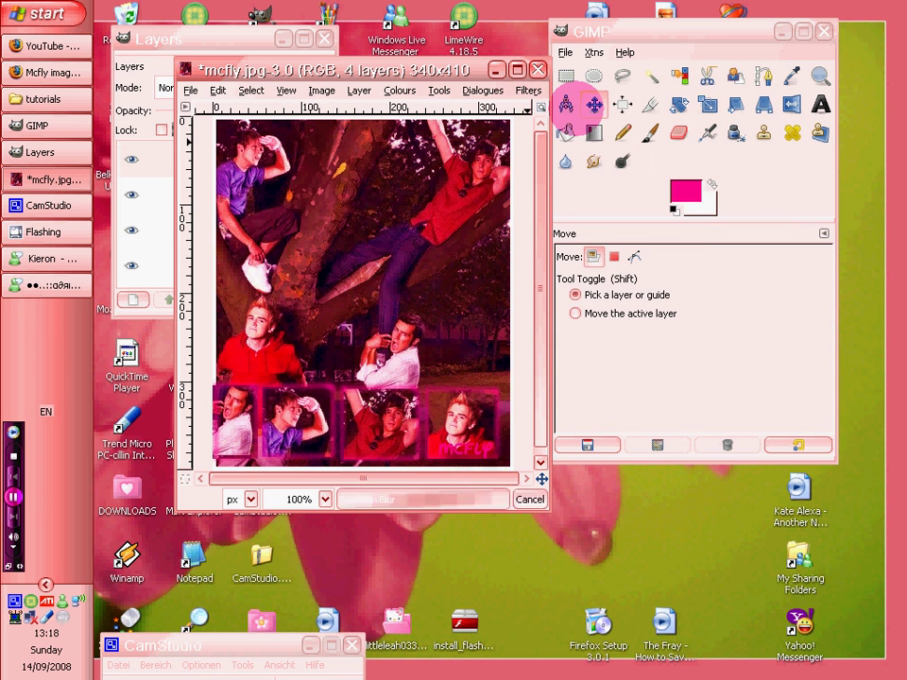
Merge the McFly text and both shadow layers down into the single Background layer
{"action": "left_click", "coordinate": [252, 90]}
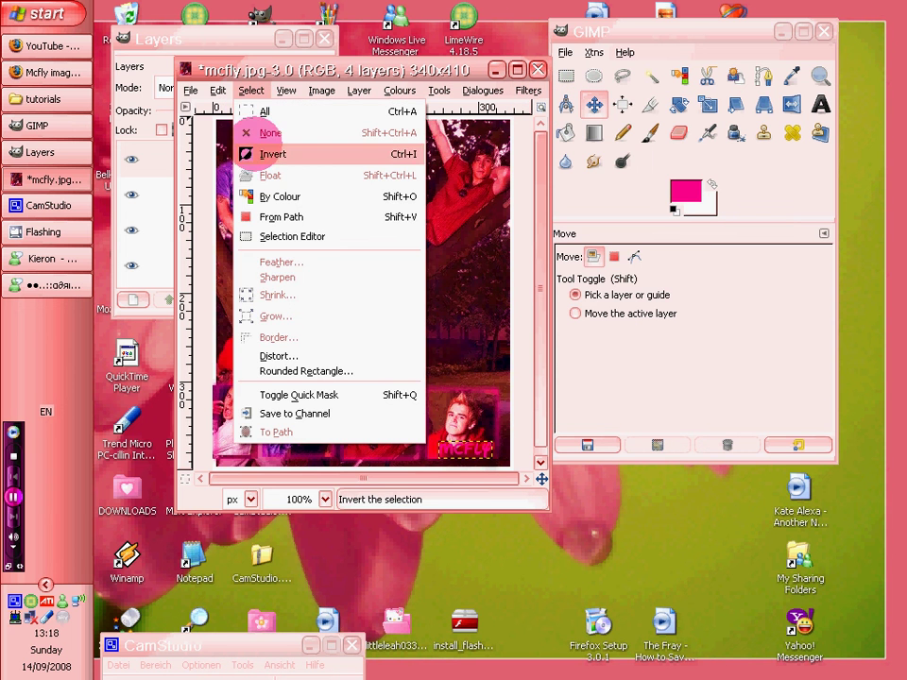
{"action": "left_click", "coordinate": [202, 36]}
{"action": "left_click", "coordinate": [202, 36]}
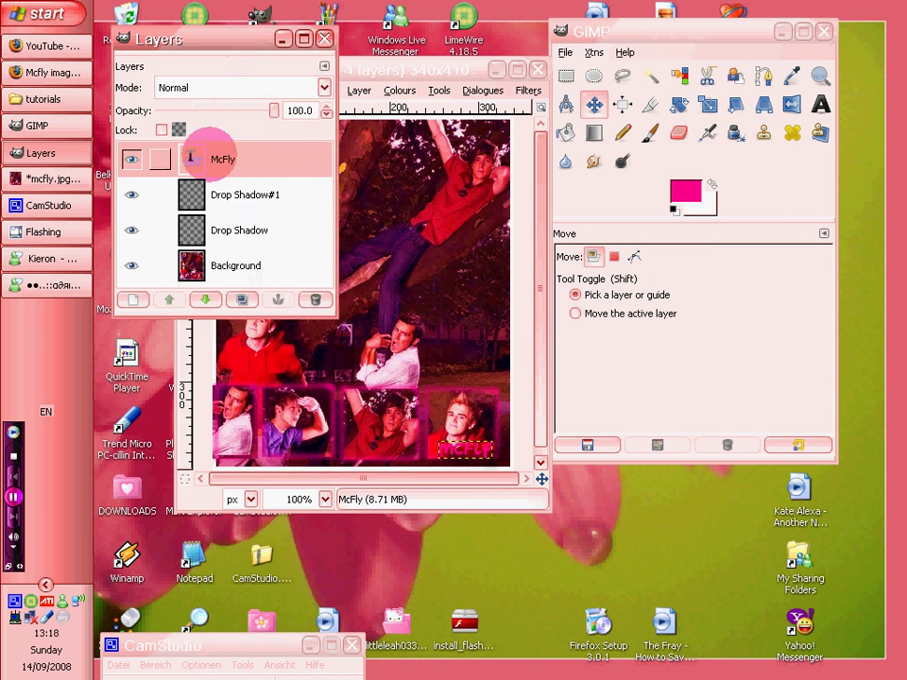
{"action": "right_click", "coordinate": [193, 158]}
{"action": "left_click", "coordinate": [251, 115]}
{"action": "right_click", "coordinate": [228, 162]}
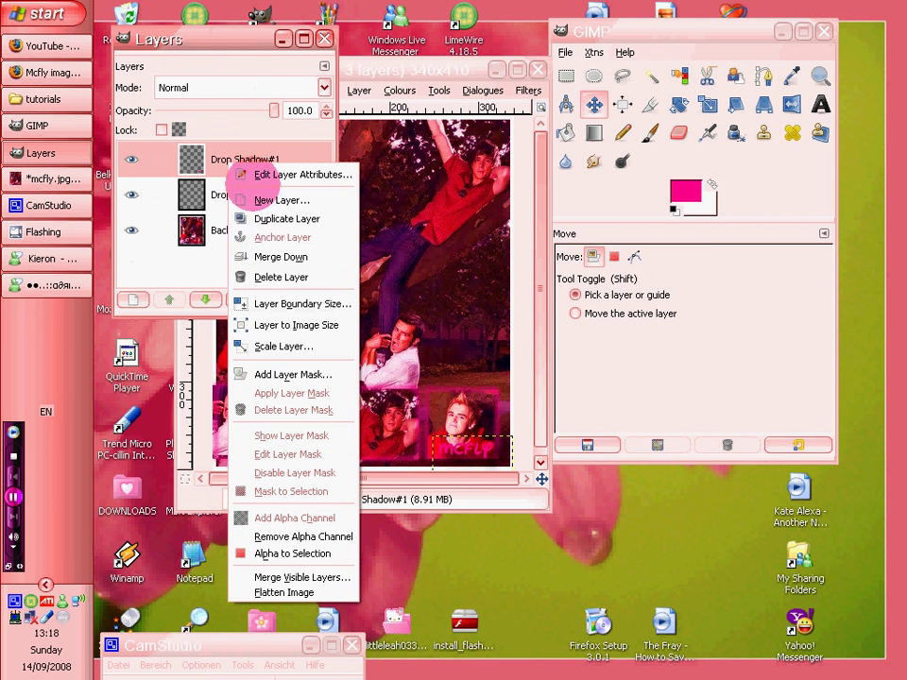
{"action": "left_click", "coordinate": [283, 256]}
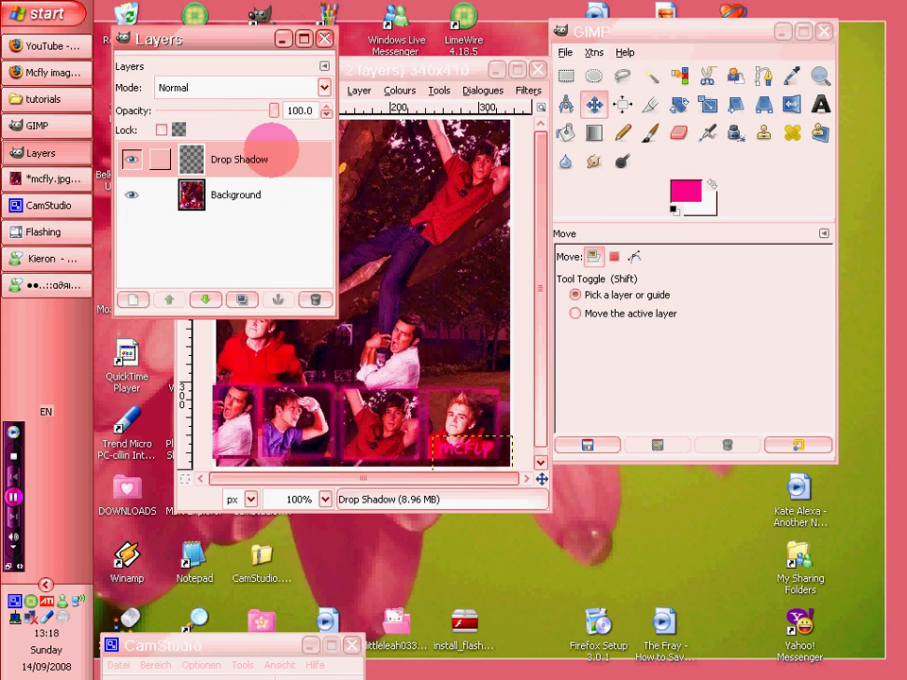
{"action": "right_click", "coordinate": [274, 153]}
{"action": "left_click", "coordinate": [305, 243]}
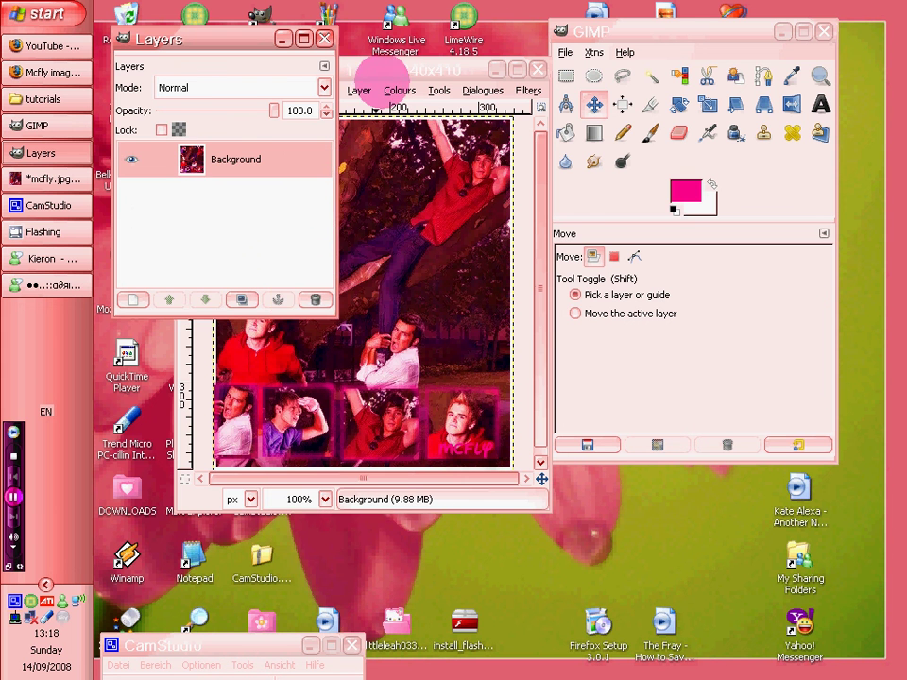
{"action": "left_click", "coordinate": [398, 91]}
{"action": "left_click", "coordinate": [373, 68]}
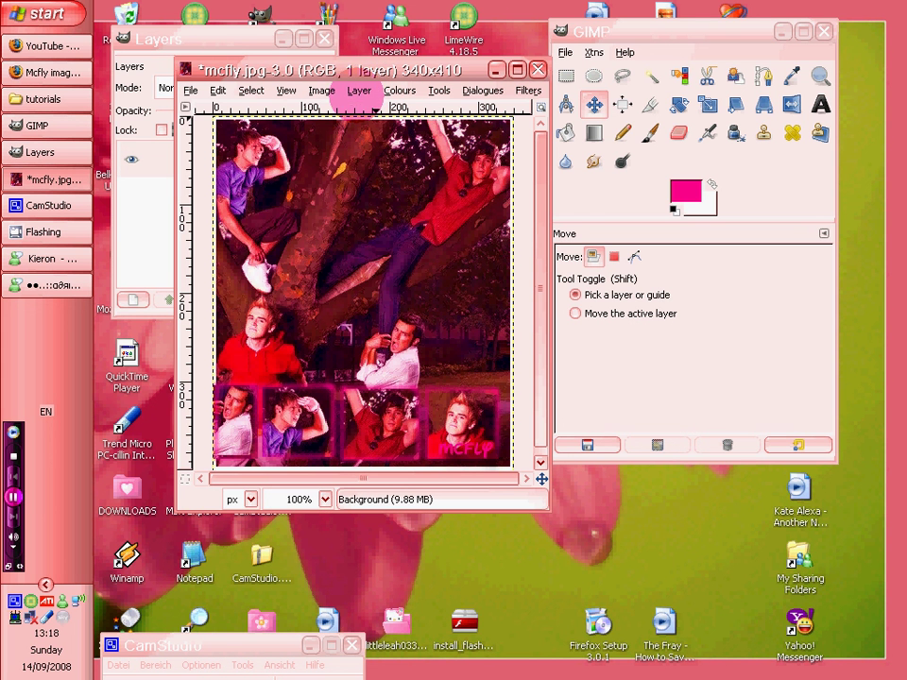